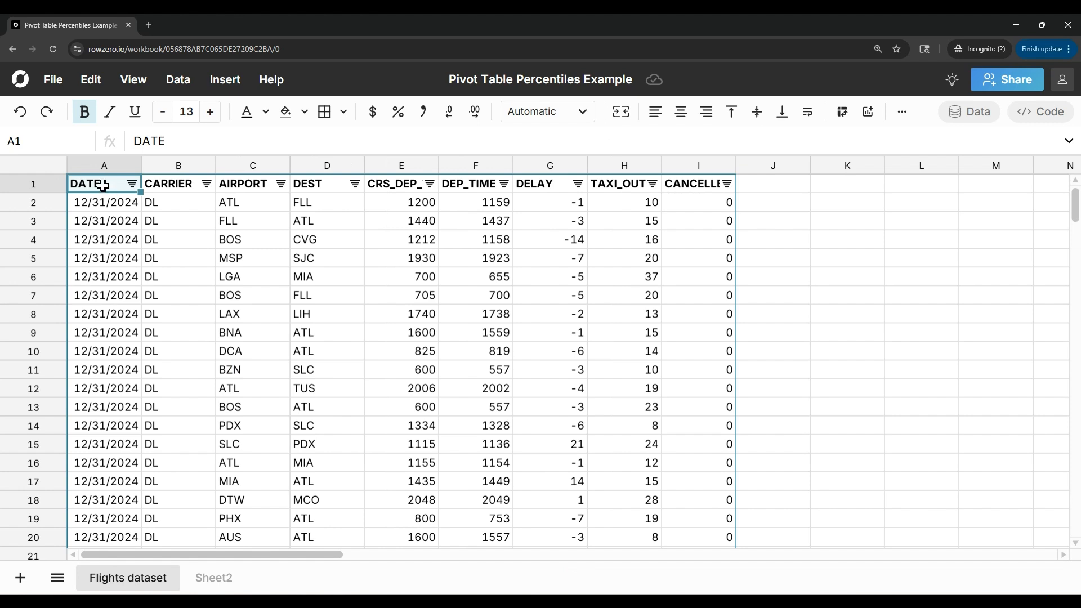
# Insert a pivot table on a new sheet using the entire Flights dataset range A1:I7213447 as its source
pyautogui.hotkey('ctrl', 'Down')
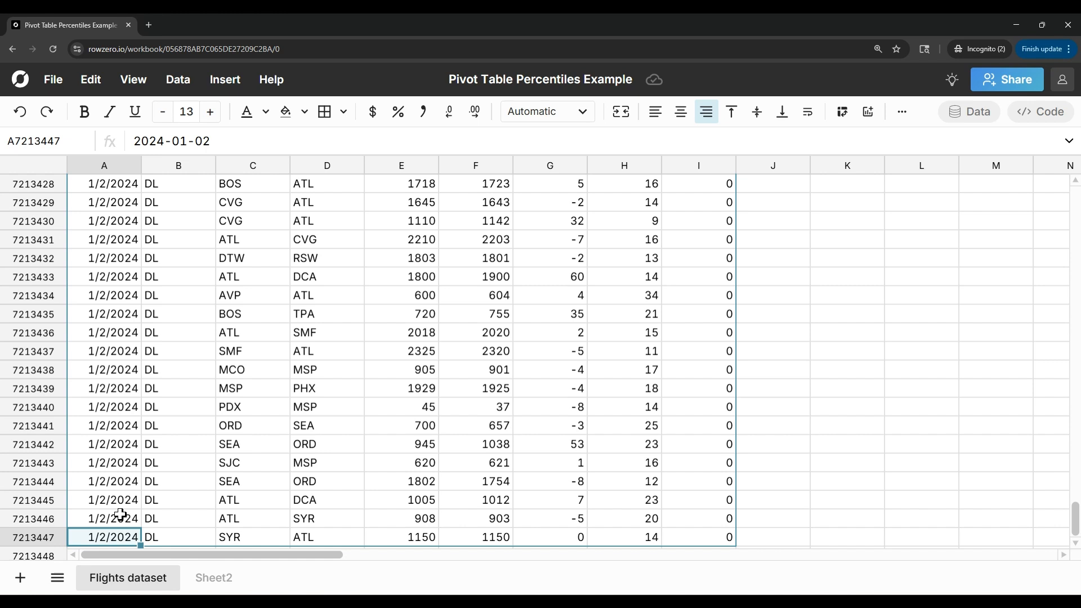
pyautogui.hotkey('ctrl', 'Up')
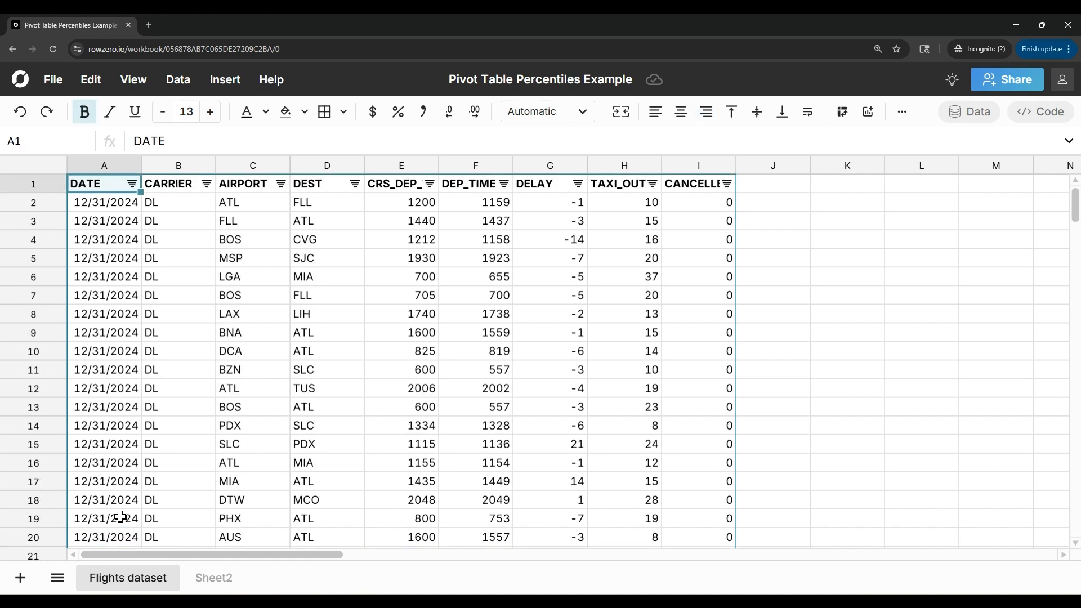
pyautogui.hotkey('ctrl', 'a')
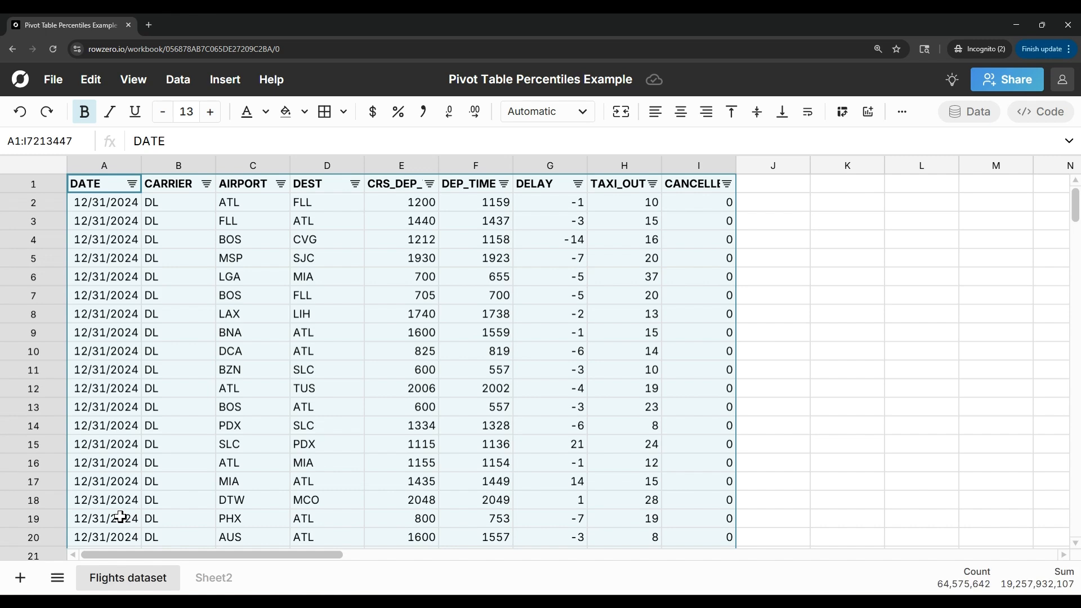
pyautogui.click(226, 80)
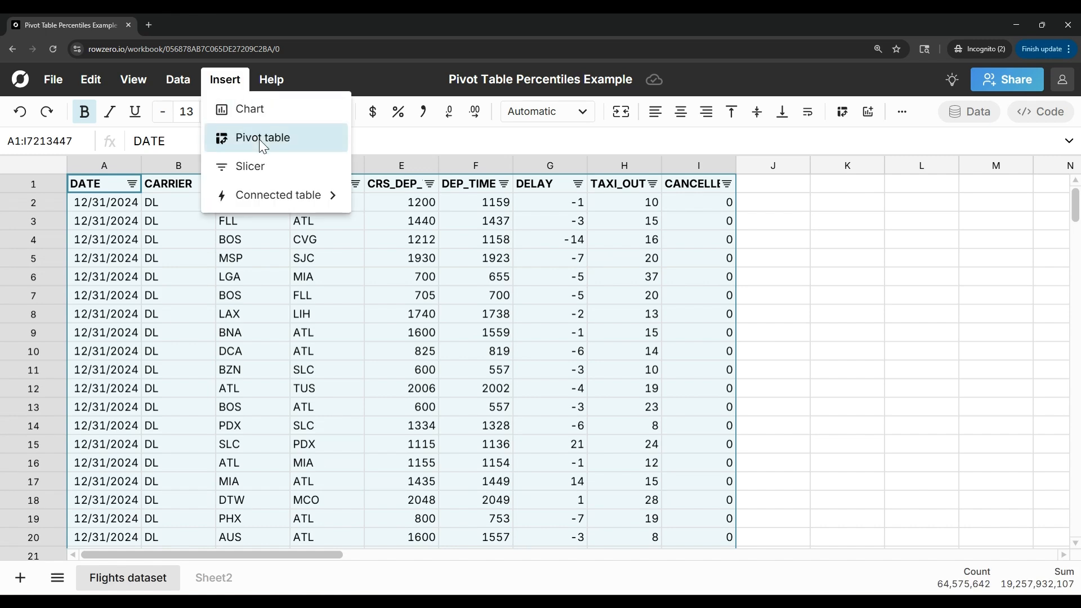
pyautogui.click(283, 137)
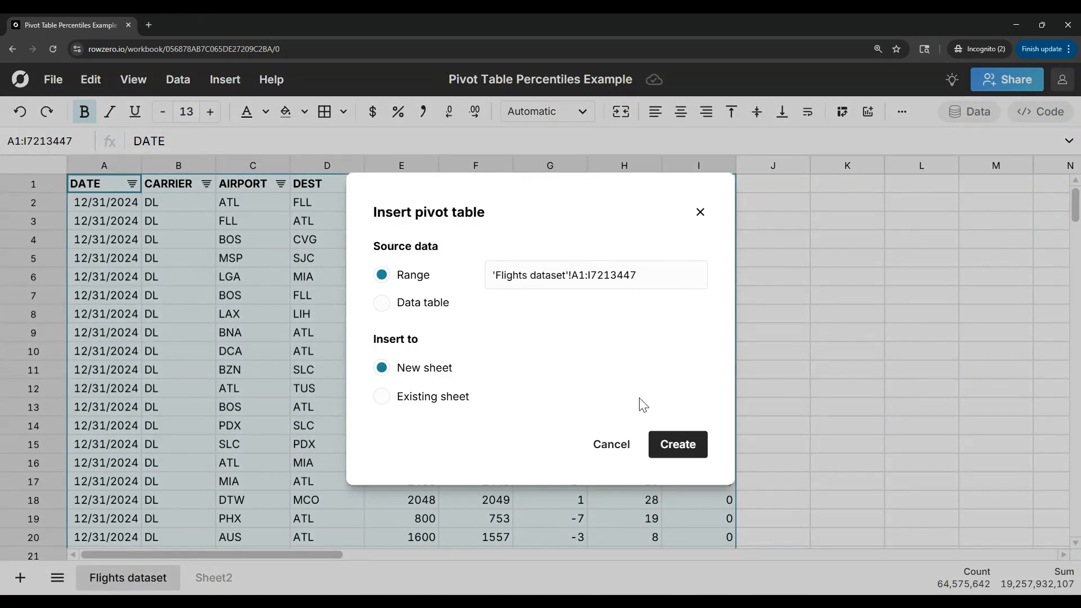
pyautogui.click(676, 444)
# Group the pivot table rows by AIRPORT and add DELAY as a value summarized by the P(25) percentile
pyautogui.moveTo(960, 353); pyautogui.dragTo(823, 296)
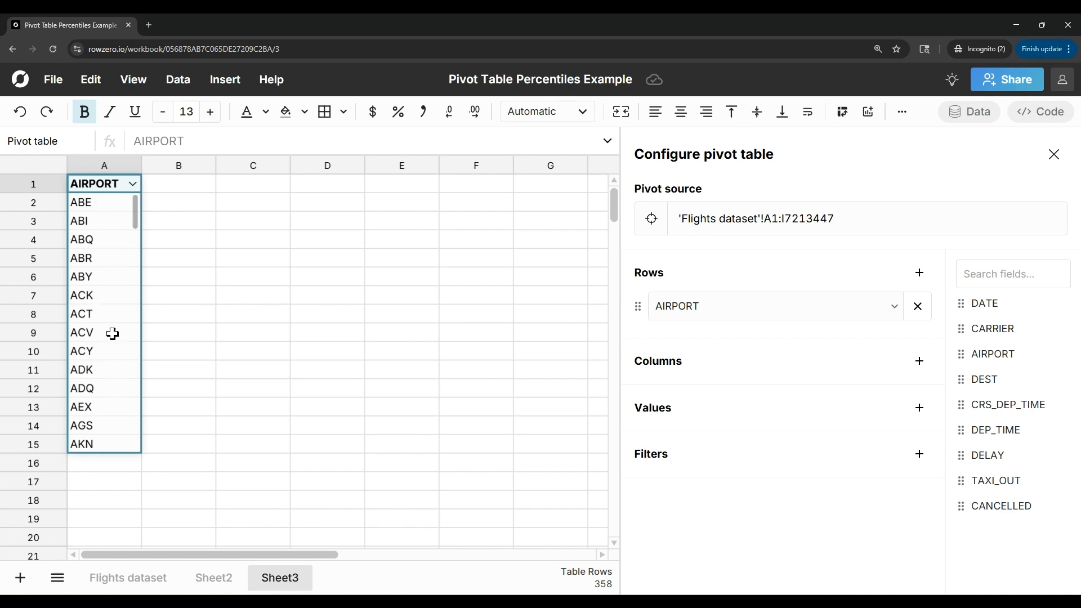
pyautogui.moveTo(1030, 455); pyautogui.dragTo(874, 423)
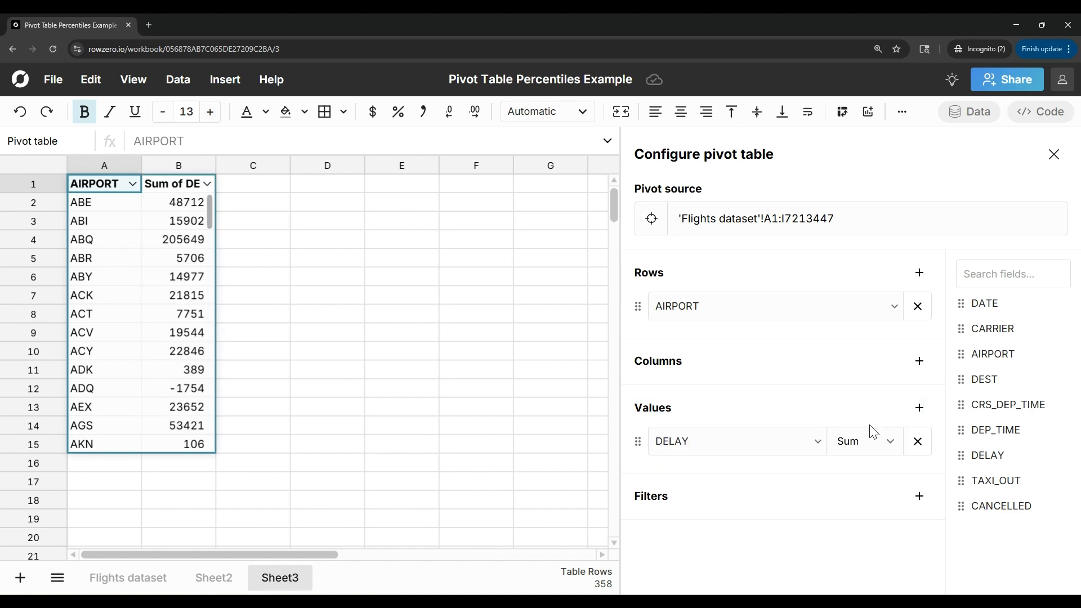
pyautogui.click(873, 441)
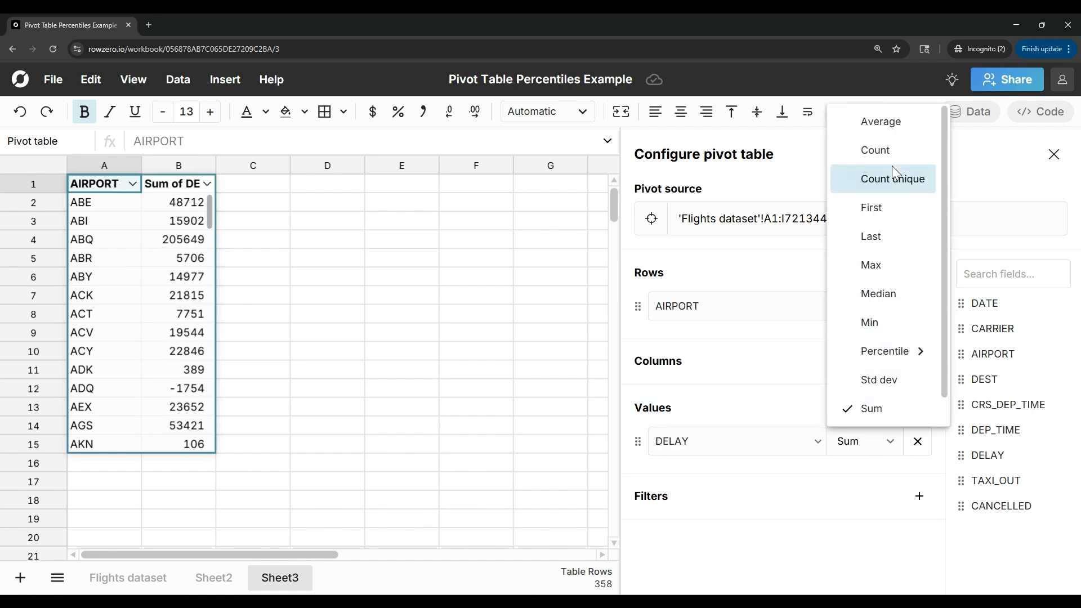
pyautogui.moveTo(903, 354)
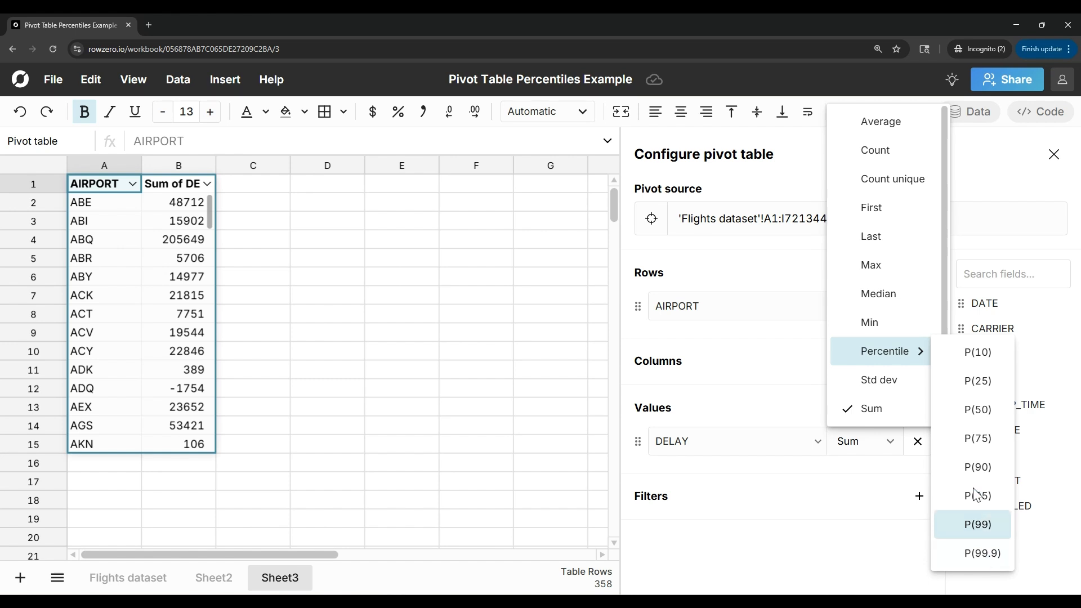
pyautogui.click(977, 381)
# Add DELAY twice more as pivot values, summarized by P(50) and P(75), and close the pivot configuration
pyautogui.moveTo(994, 465); pyautogui.dragTo(811, 483)
pyautogui.click(864, 483)
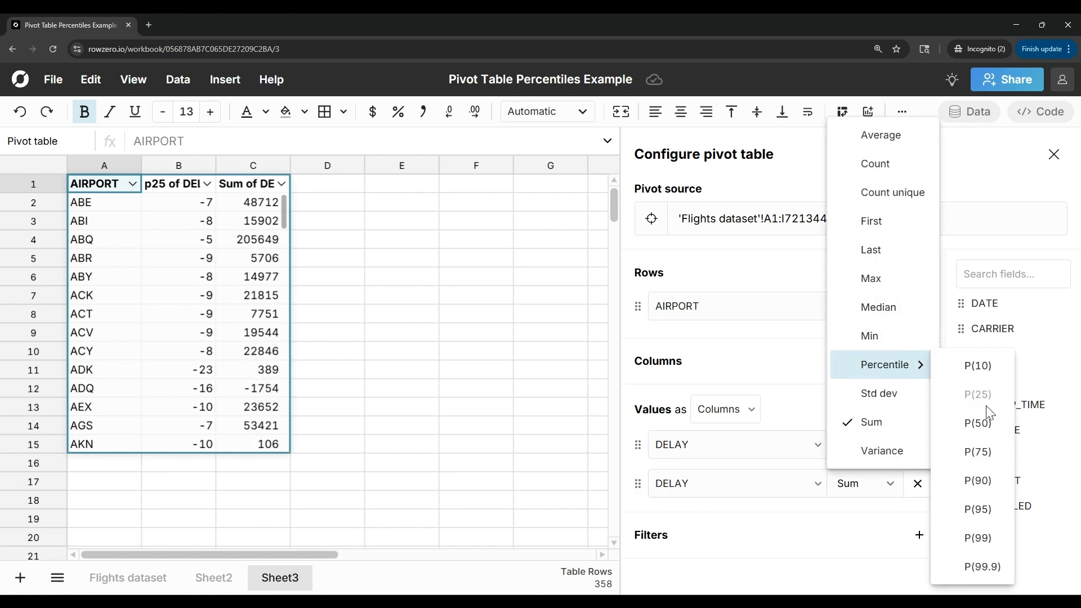
pyautogui.click(978, 423)
pyautogui.moveTo(992, 454); pyautogui.dragTo(855, 521)
pyautogui.click(878, 522)
pyautogui.moveTo(900, 404)
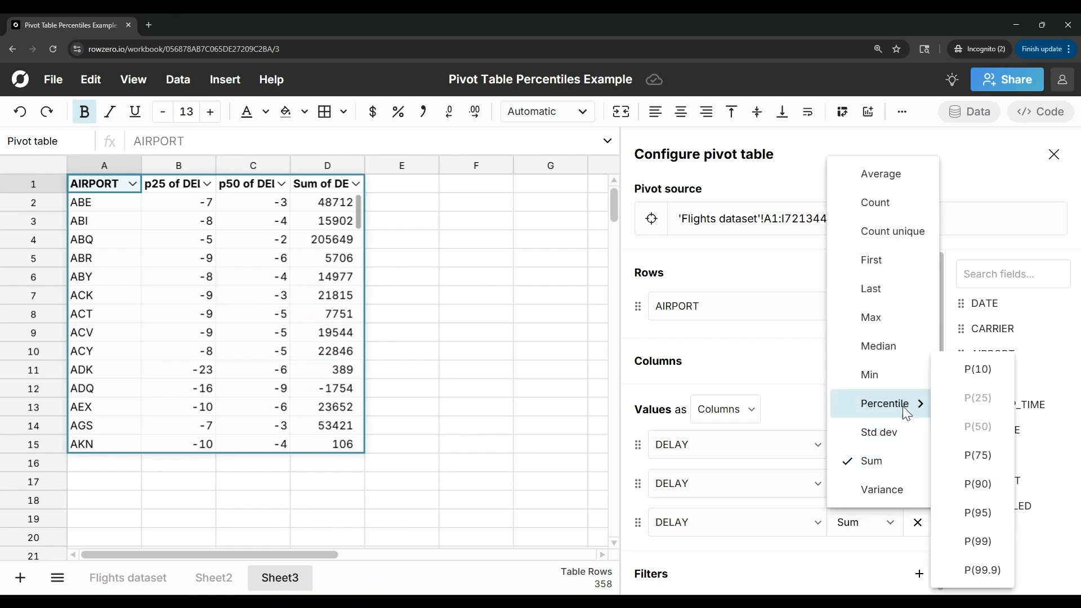
pyautogui.click(978, 455)
pyautogui.click(1052, 154)
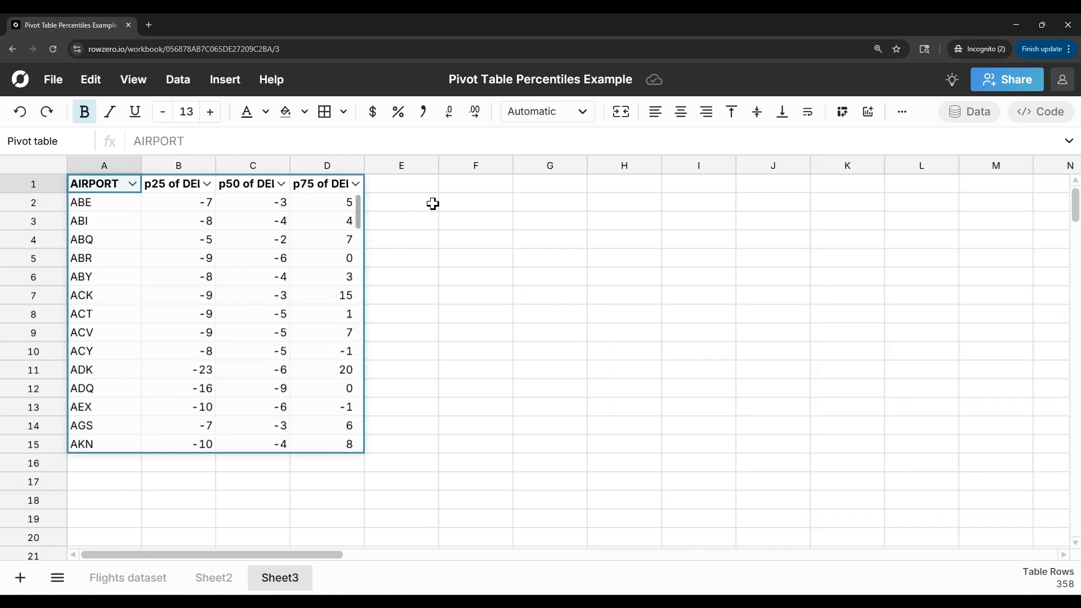
# Add a calculated column beside the pivot table in column E with the formula ={p75 of DELAY}-{p25 of DELAY}
pyautogui.click(387, 203)
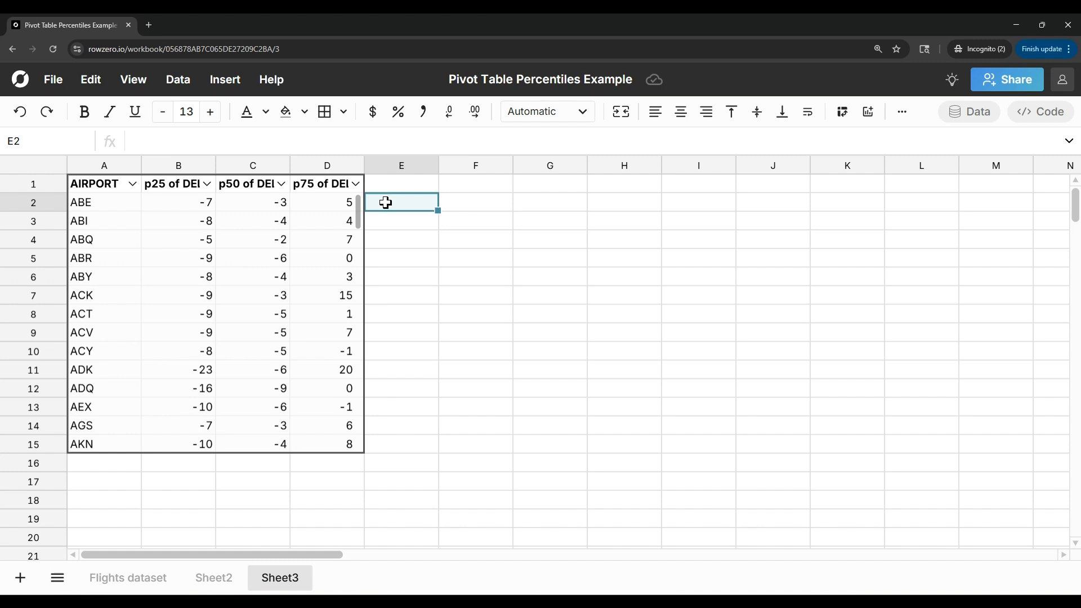
pyautogui.write('=')
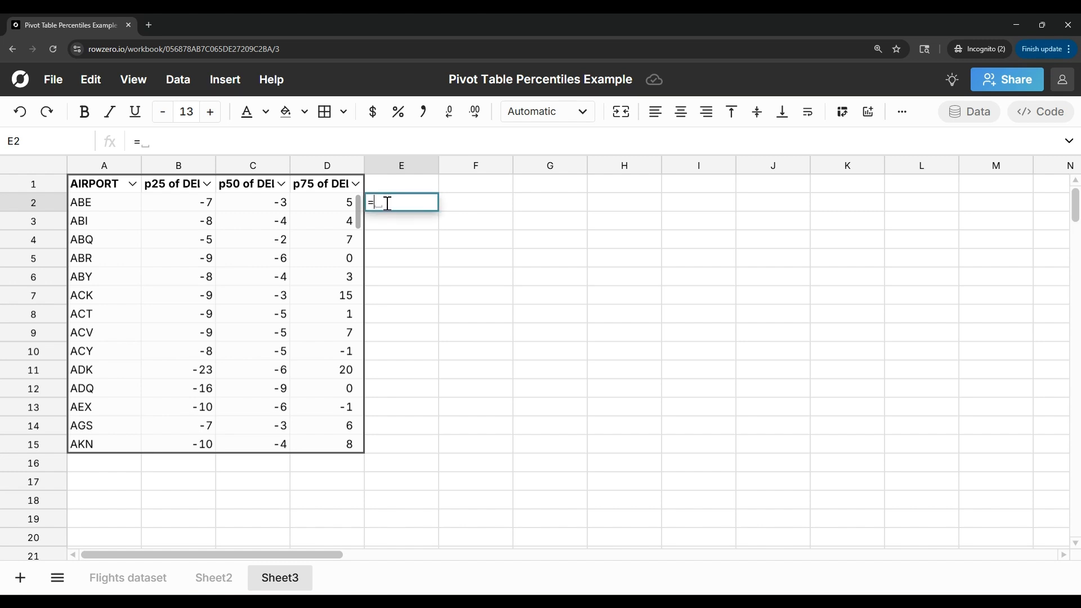
pyautogui.press('Left')
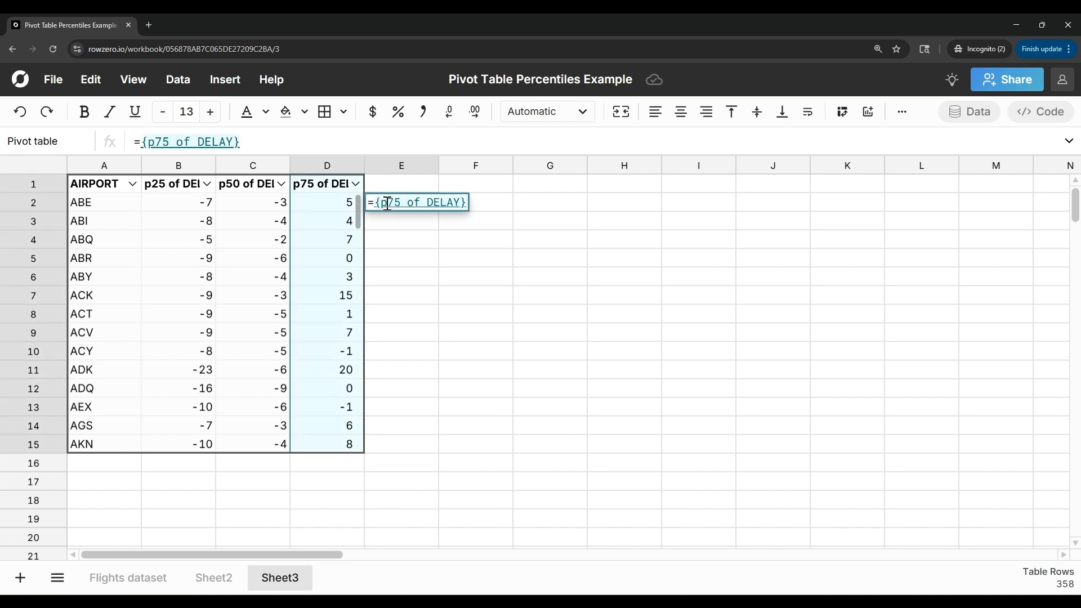
pyautogui.write('-')
pyautogui.press('Left')
pyautogui.press('Left')
pyautogui.press('Left')
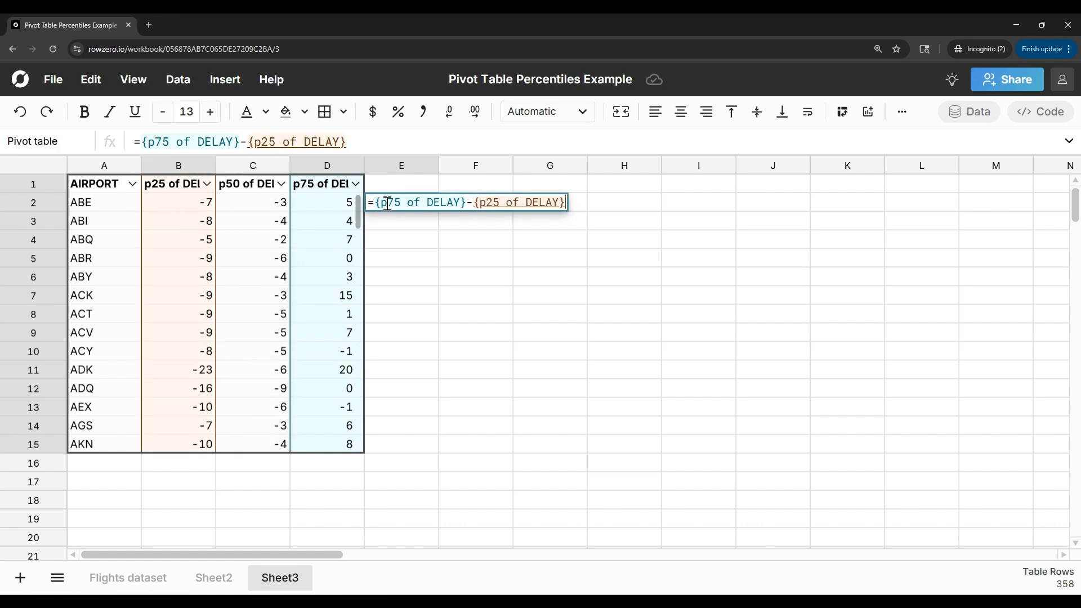
pyautogui.press('Return')
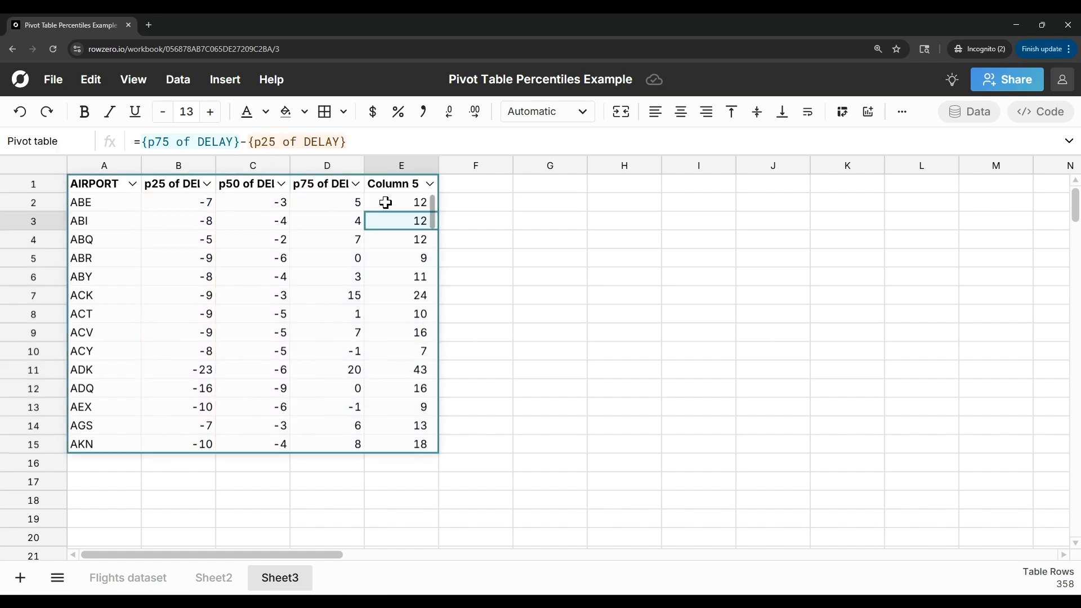
# Rename the calculated column's header to IQR
pyautogui.click(400, 185)
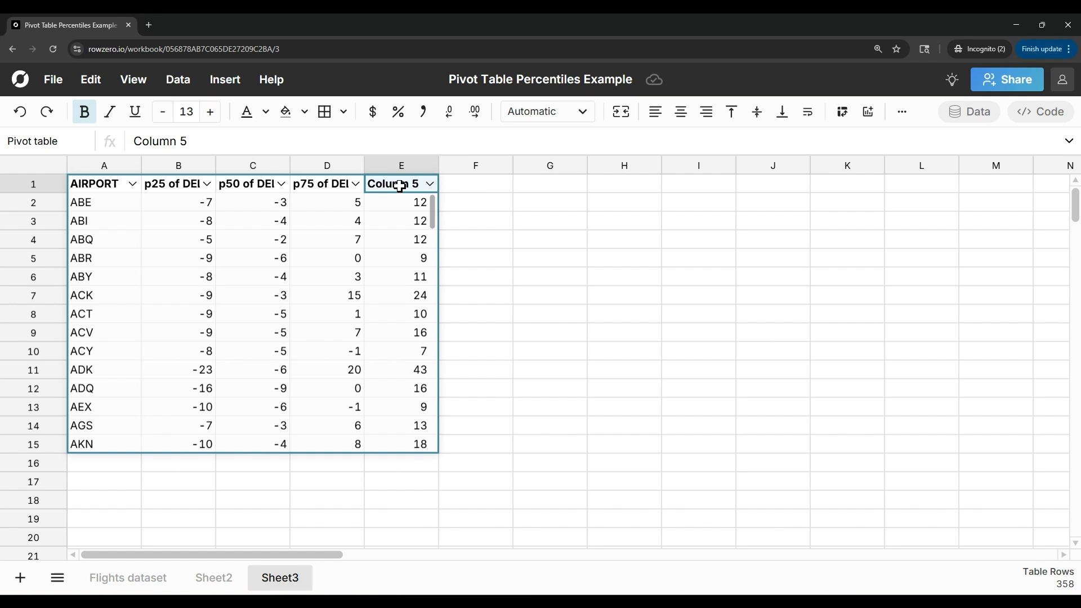
pyautogui.write('IQR')
pyautogui.press('Return')
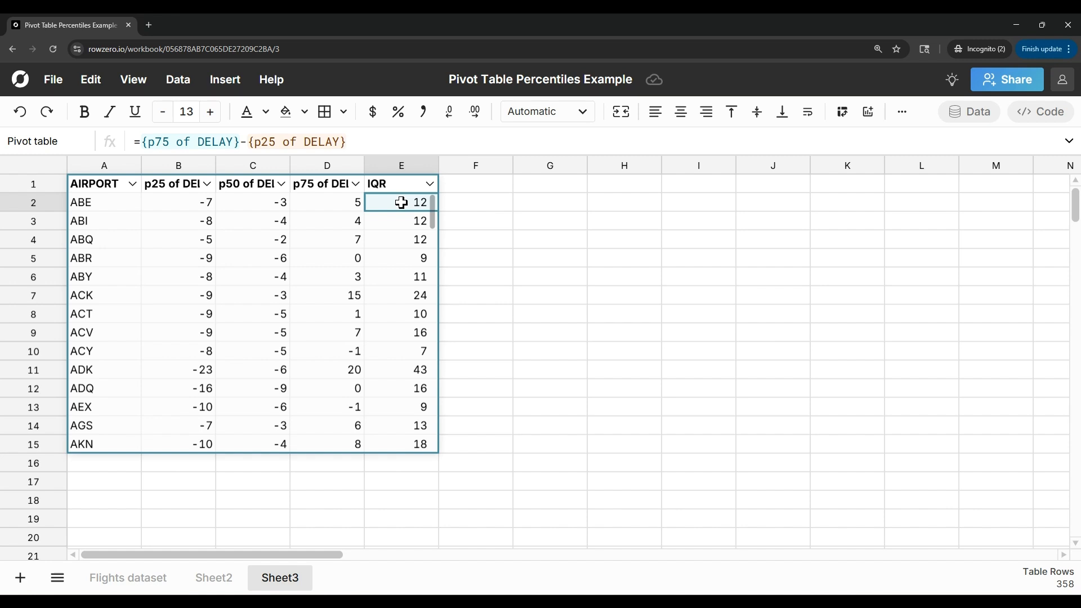
# Add DELAY as the first pivot value, ahead of P(25), and summarize it by Min
pyautogui.click(242, 217)
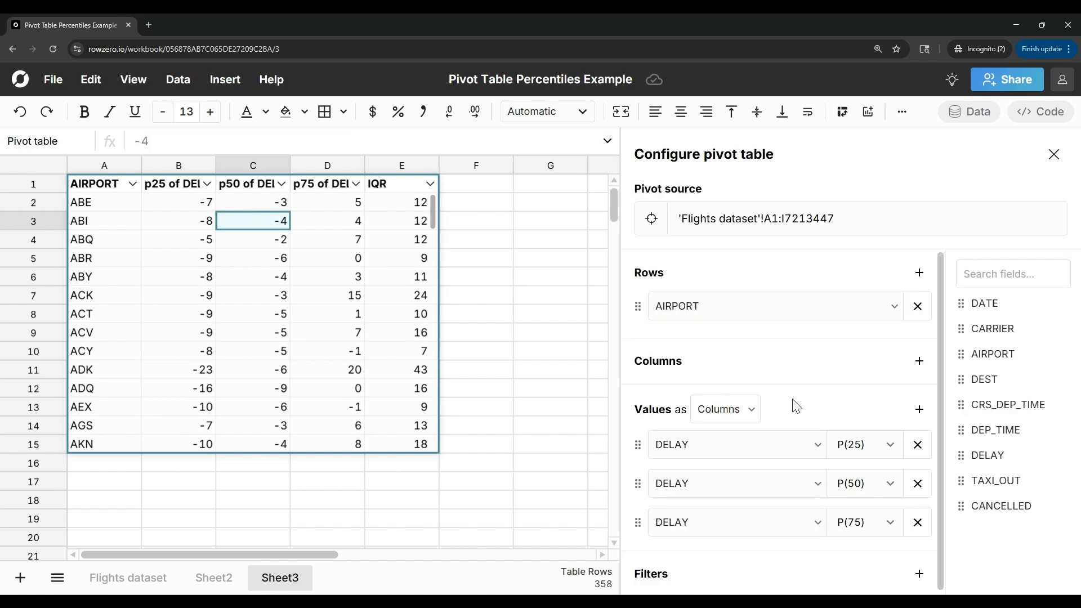
pyautogui.moveTo(992, 452); pyautogui.dragTo(854, 453)
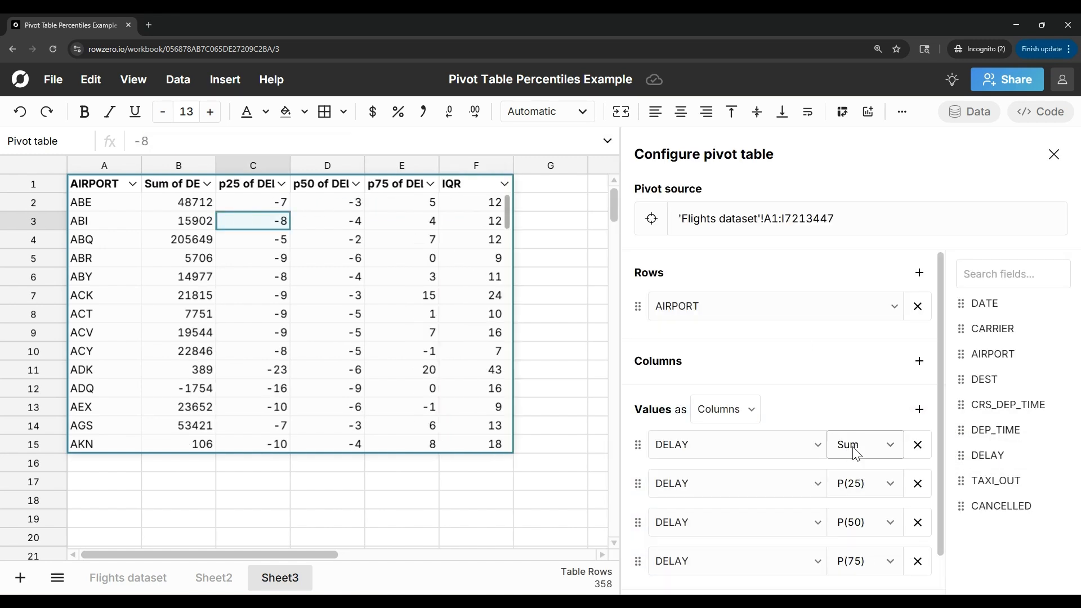
pyautogui.click(854, 454)
pyautogui.click(880, 329)
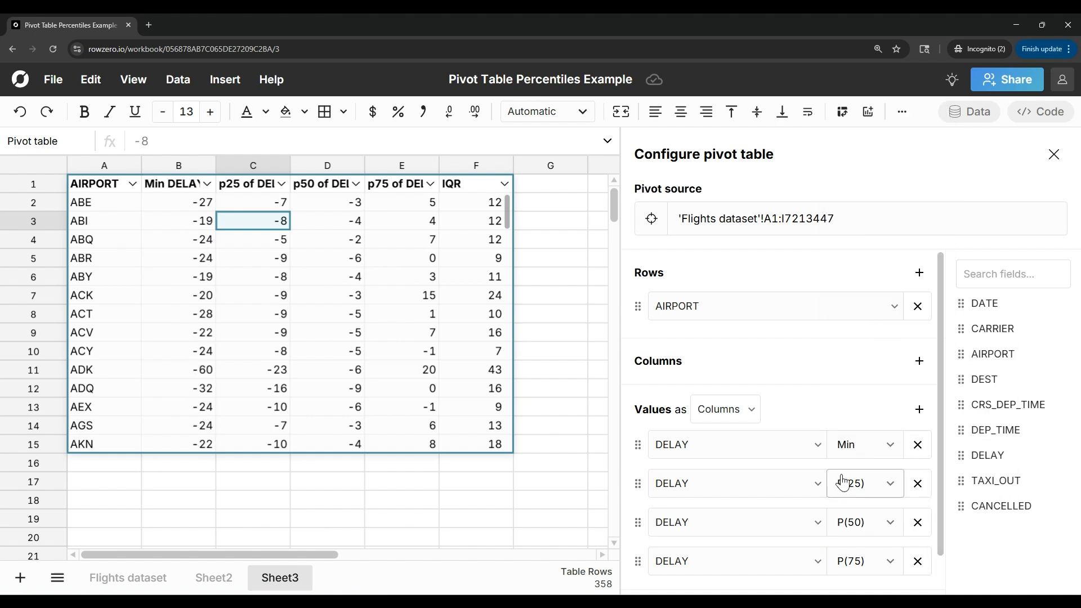
# Add DELAY as the last pivot value, after P(75), summarize it by Max, and close the pivot configuration
pyautogui.scroll(-1, 842, 483)
pyautogui.moveTo(985, 455); pyautogui.dragTo(788, 560)
pyautogui.click(866, 558)
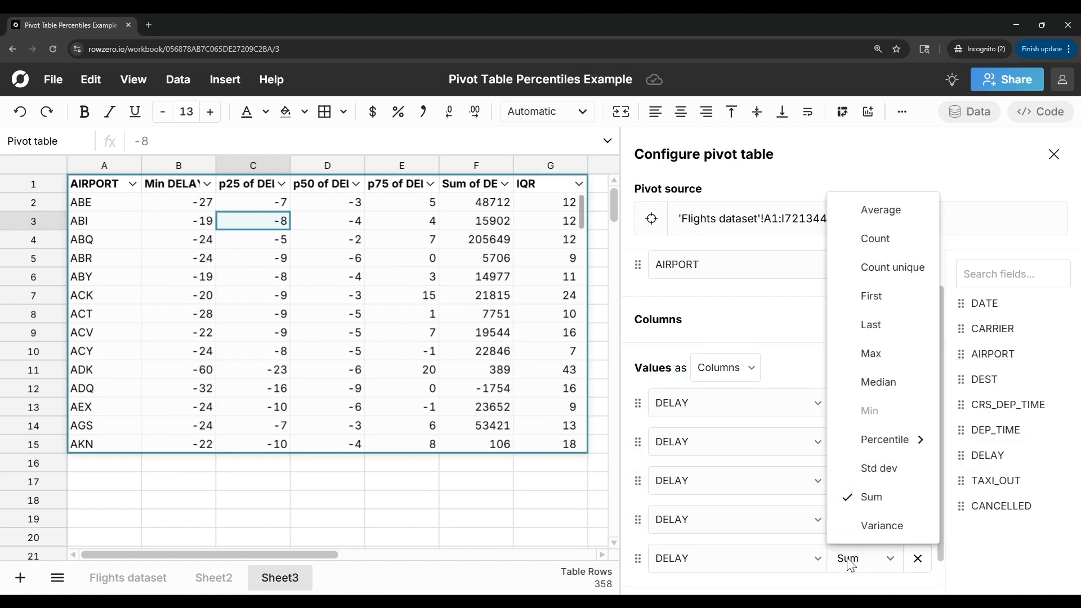
pyautogui.click(886, 362)
pyautogui.scroll(-1, 850, 422)
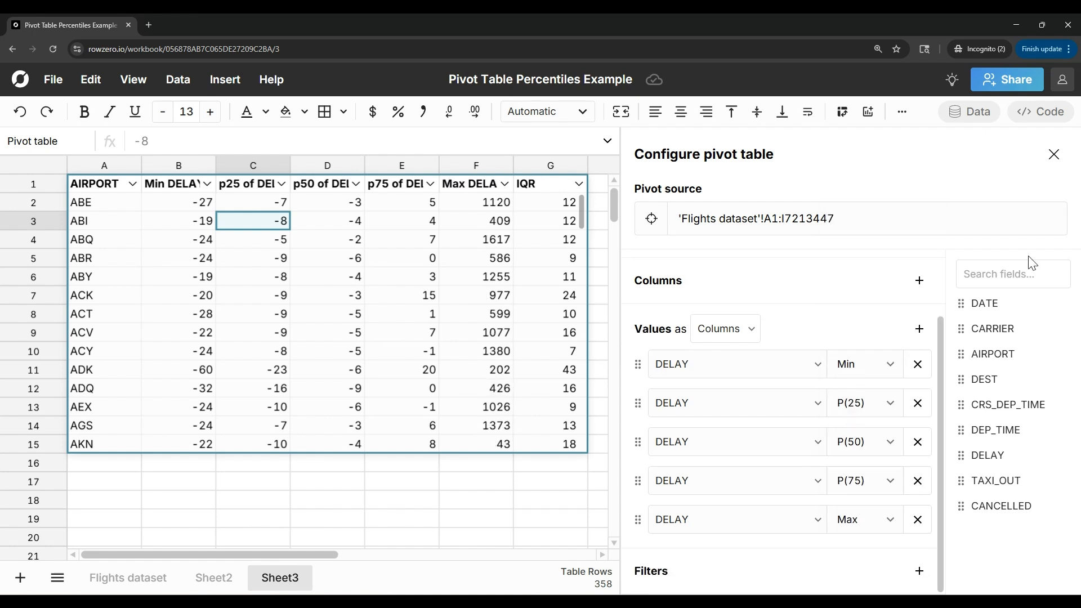
pyautogui.click(1054, 154)
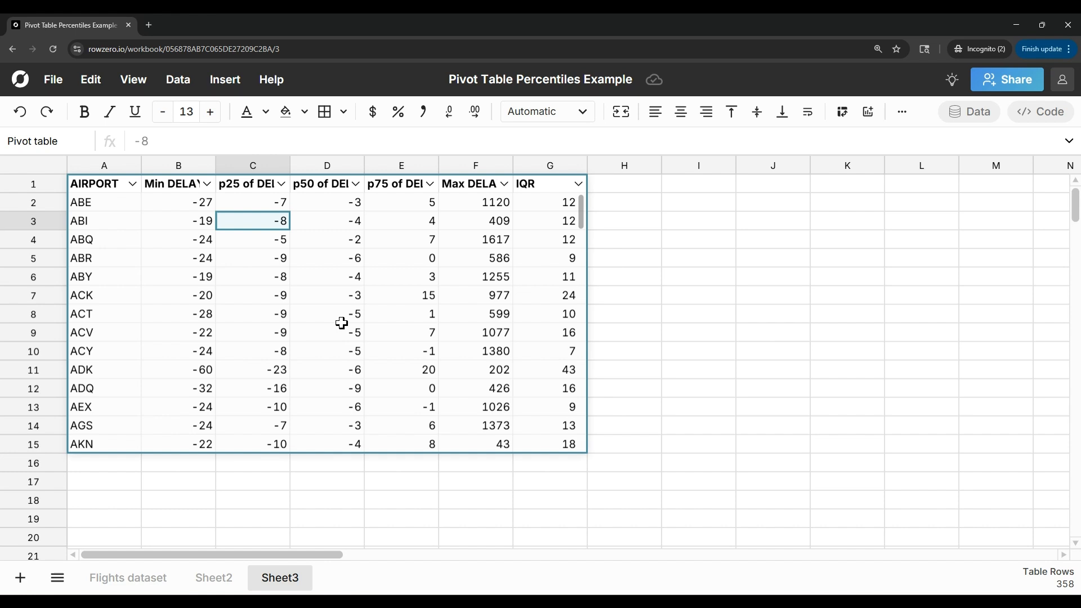
# Reopen the pivot configuration and add DELAY between the P(75) and Max values, summarized by P(90)
pyautogui.click(285, 310)
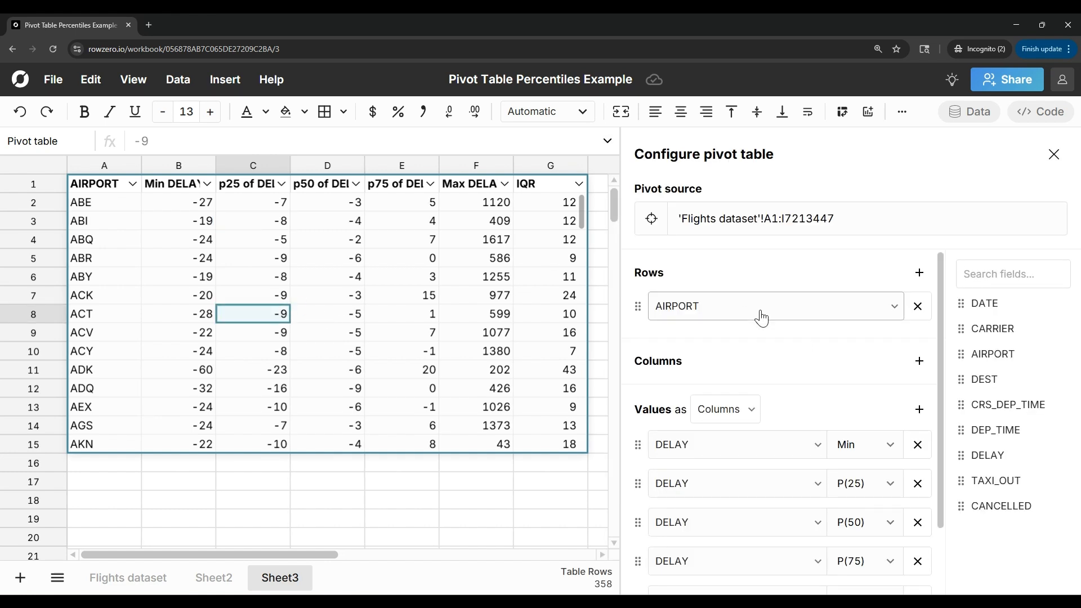
pyautogui.scroll(-2, 788, 405)
pyautogui.moveTo(981, 458); pyautogui.dragTo(828, 514)
pyautogui.click(859, 519)
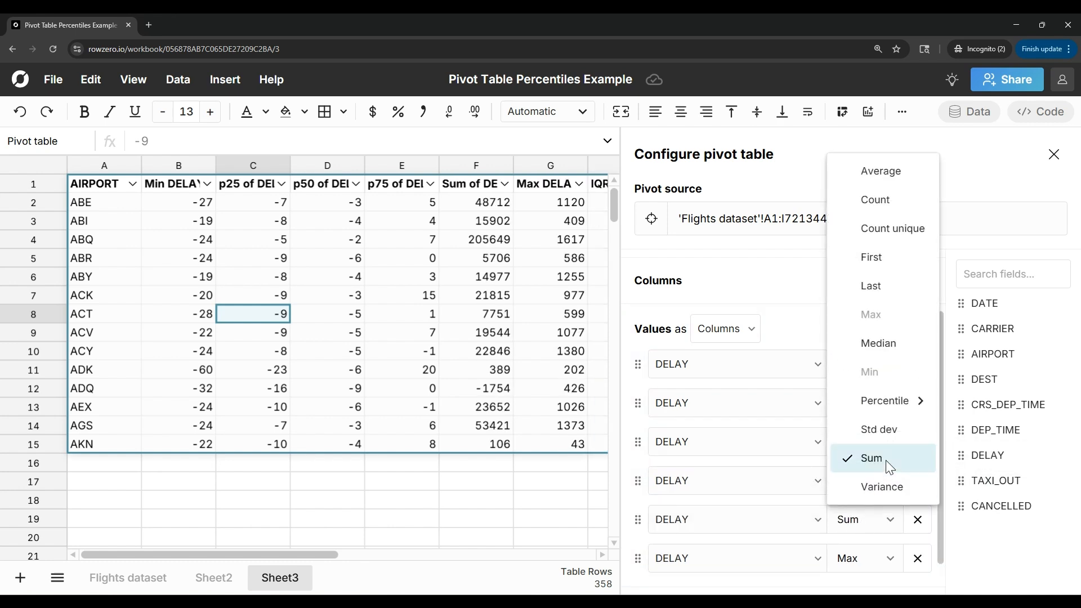
pyautogui.moveTo(899, 403)
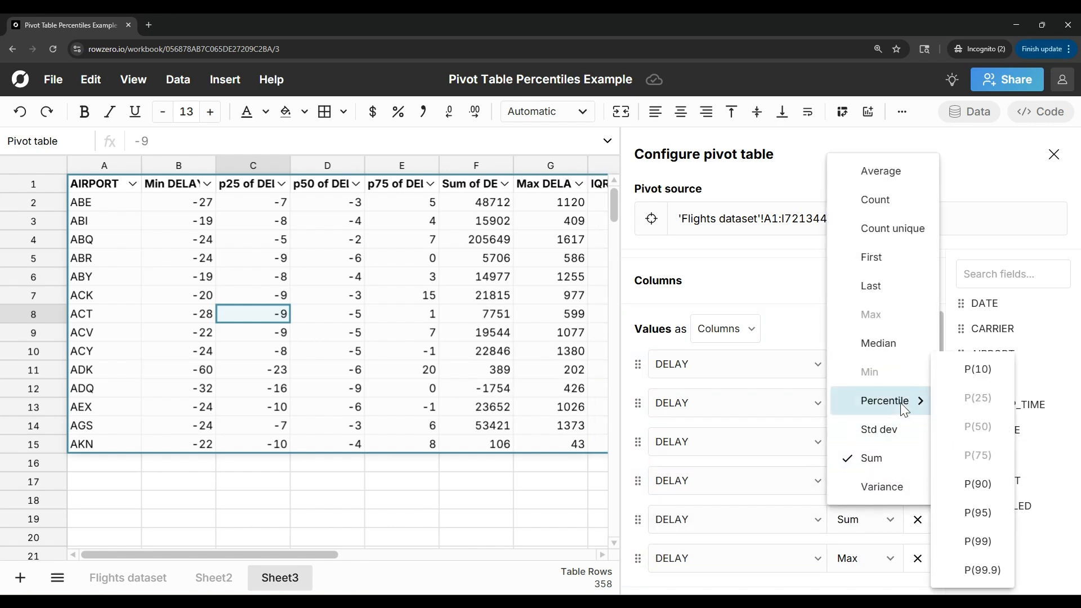
pyautogui.click(972, 485)
# Add DELAY summarized by P(99) between the P(90) and Max values, and widen column F to show its full header
pyautogui.scroll(-1, 767, 475)
pyautogui.moveTo(982, 460); pyautogui.dragTo(801, 520)
pyautogui.click(880, 519)
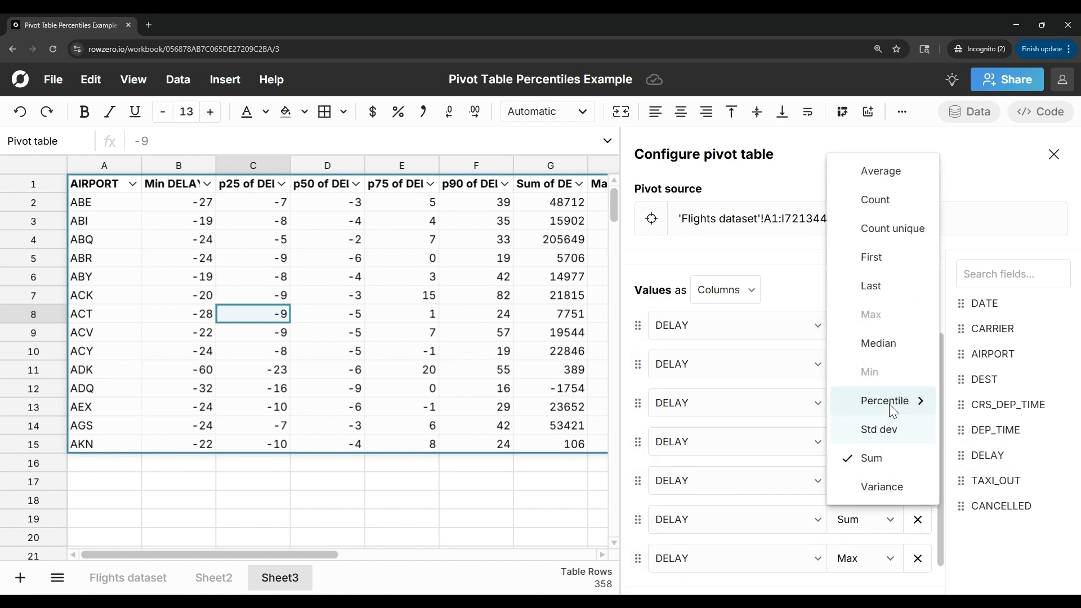
pyautogui.moveTo(903, 403)
pyautogui.click(985, 542)
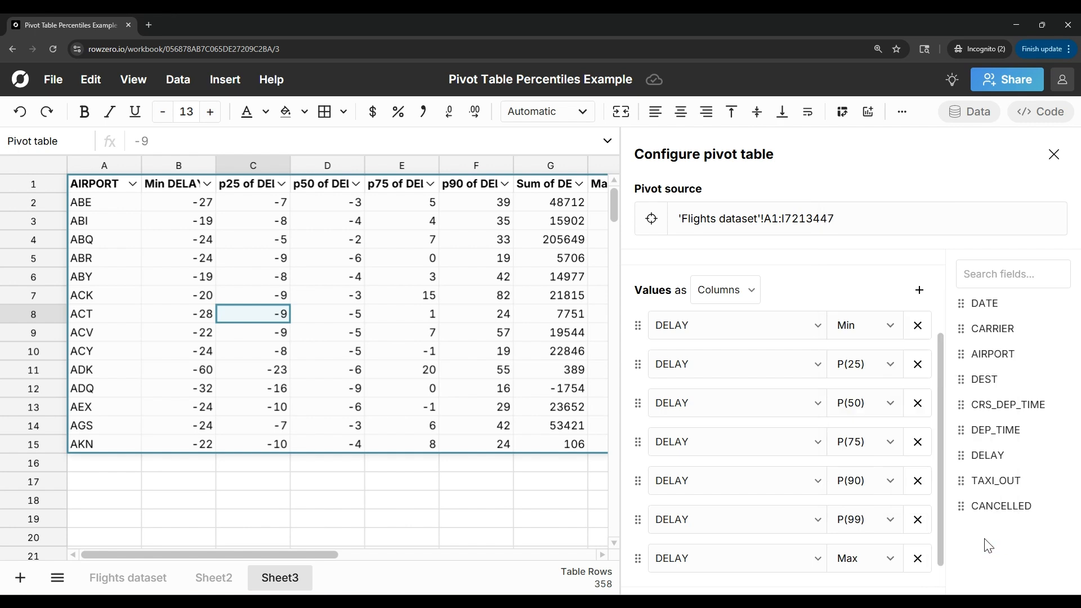
pyautogui.click(1053, 155)
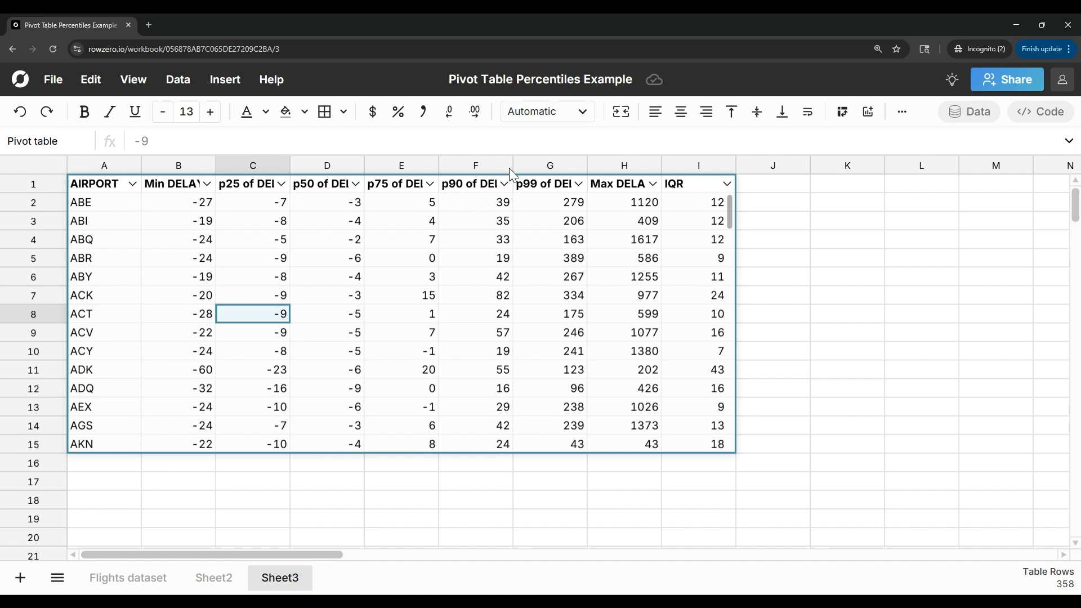
pyautogui.moveTo(515, 165); pyautogui.dragTo(539, 165)
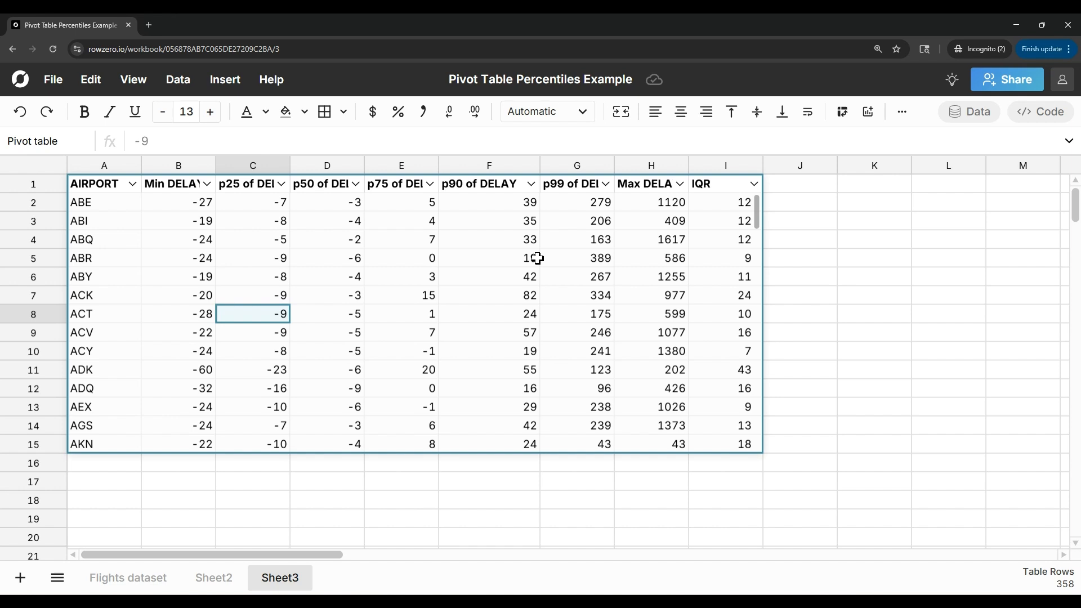
# Change the pivot table's row grouping from AIRPORT to CARRIER
pyautogui.click(147, 238)
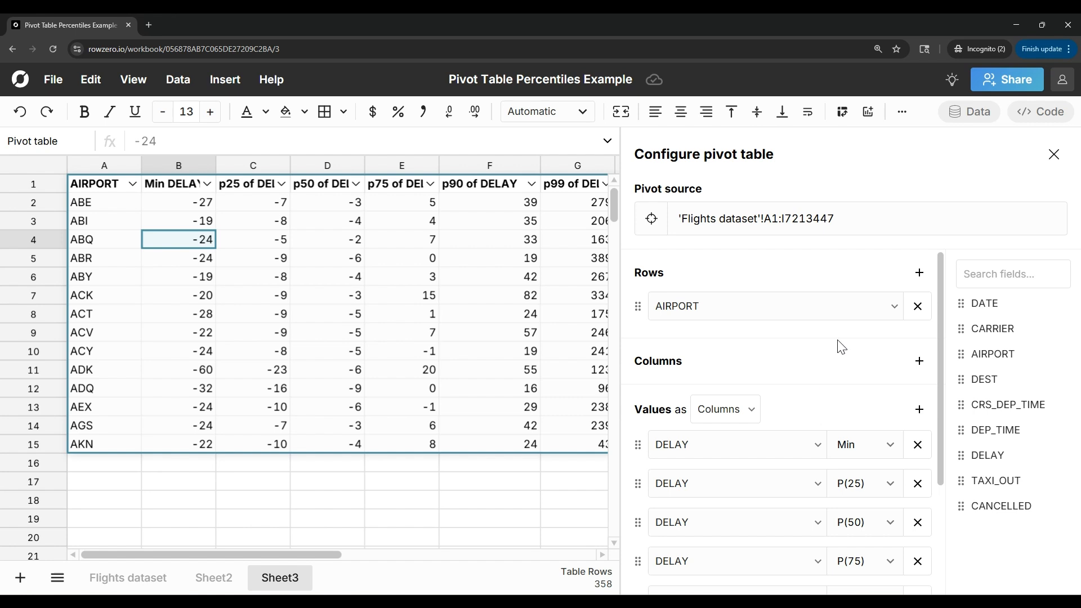
pyautogui.click(832, 305)
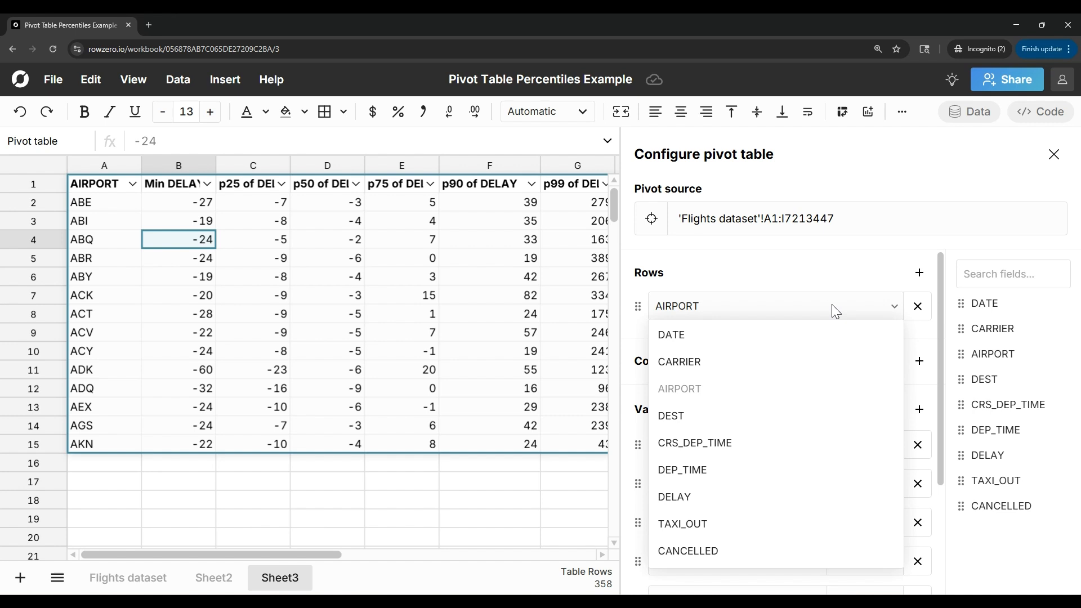
pyautogui.click(791, 360)
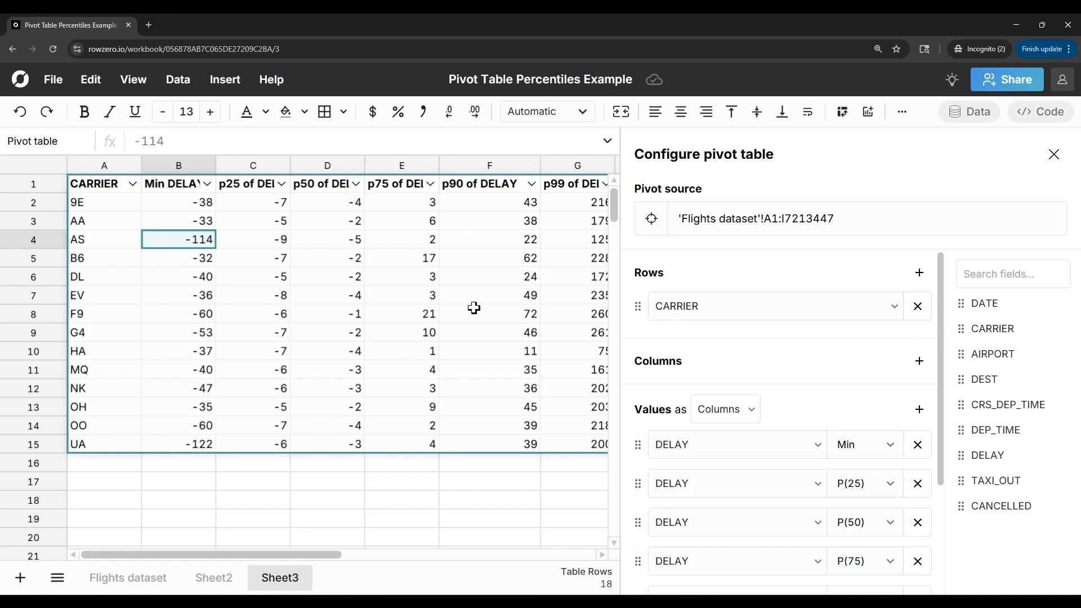
# Change the pivot table's row grouping from CARRIER to DATE, grouped by Month, and close the pivot configuration
pyautogui.click(803, 313)
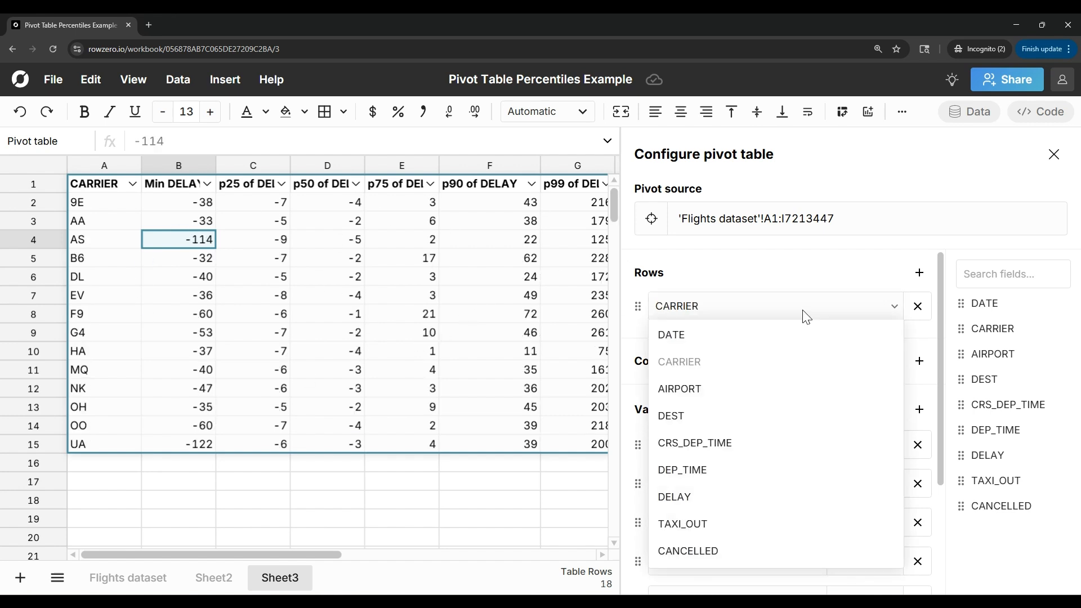
pyautogui.click(803, 333)
pyautogui.click(872, 308)
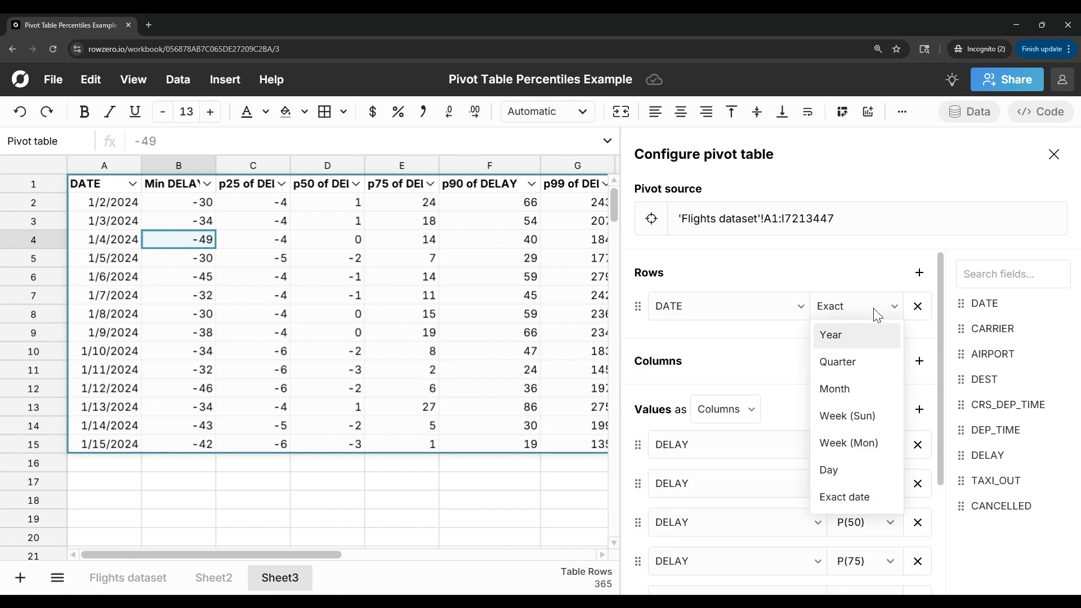
pyautogui.click(855, 388)
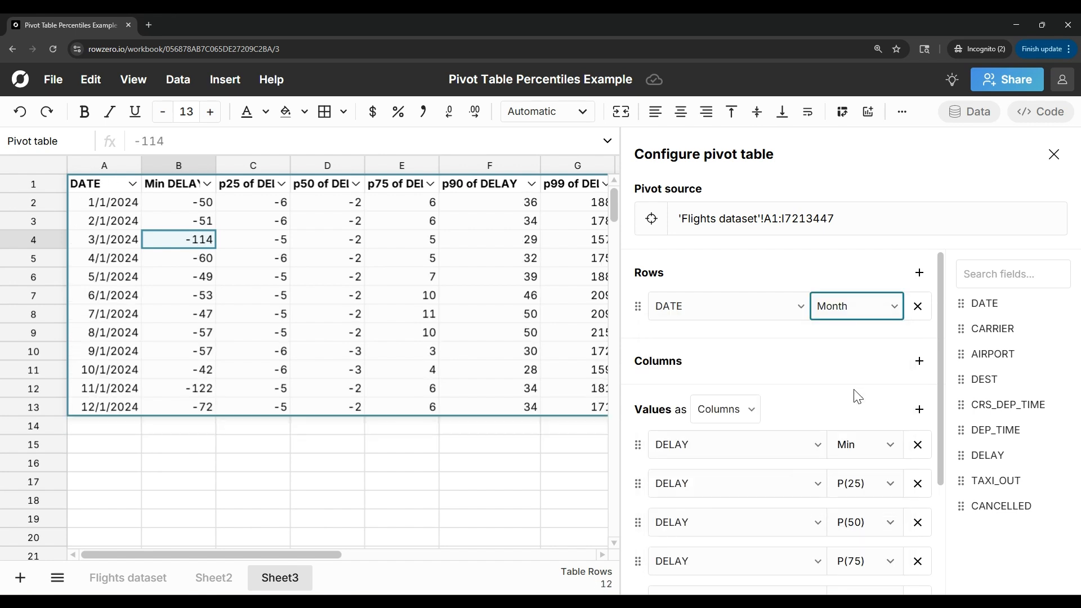
pyautogui.click(1053, 154)
# Insert a bar chart of the p90 and p99 of DELAY columns against DATE from the pivot table
pyautogui.click(90, 239)
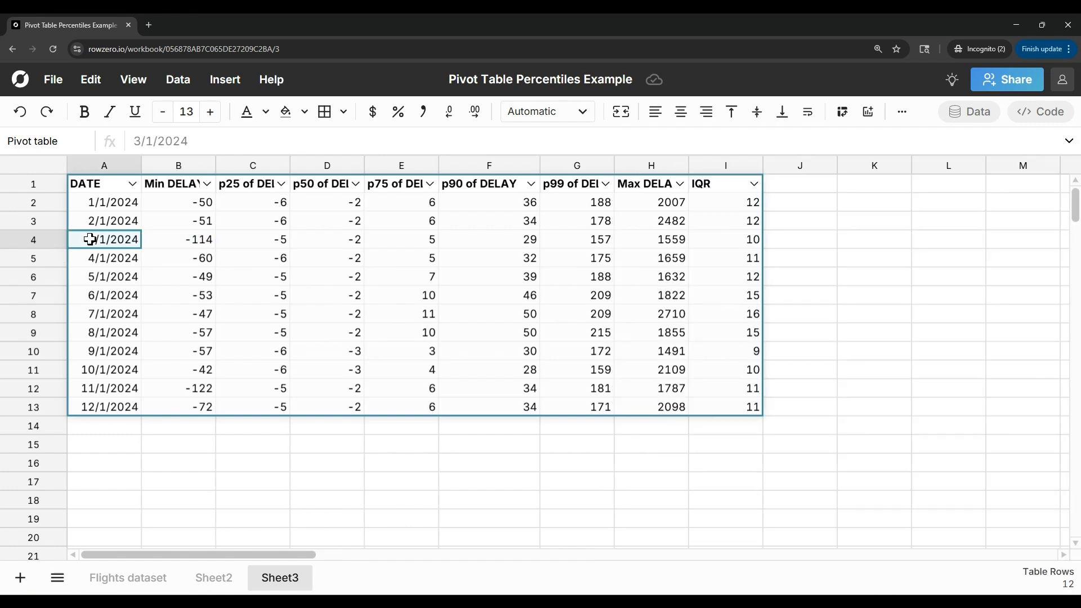
pyautogui.keyDown('ctrl'); pyautogui.click(458, 241); pyautogui.keyUp('ctrl')
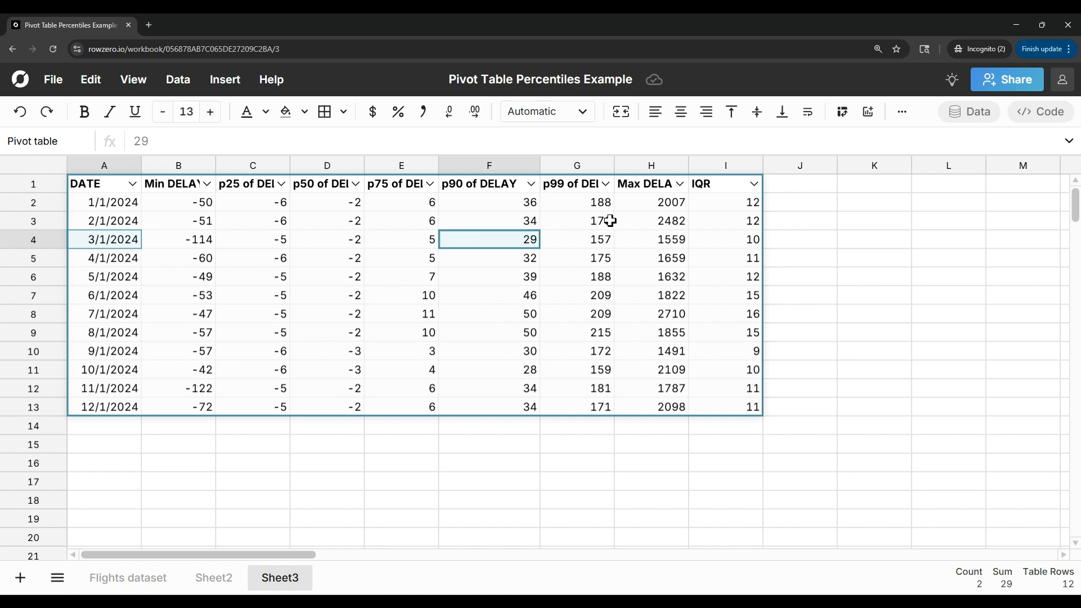
pyautogui.keyDown('ctrl'); pyautogui.click(607, 238); pyautogui.keyUp('ctrl')
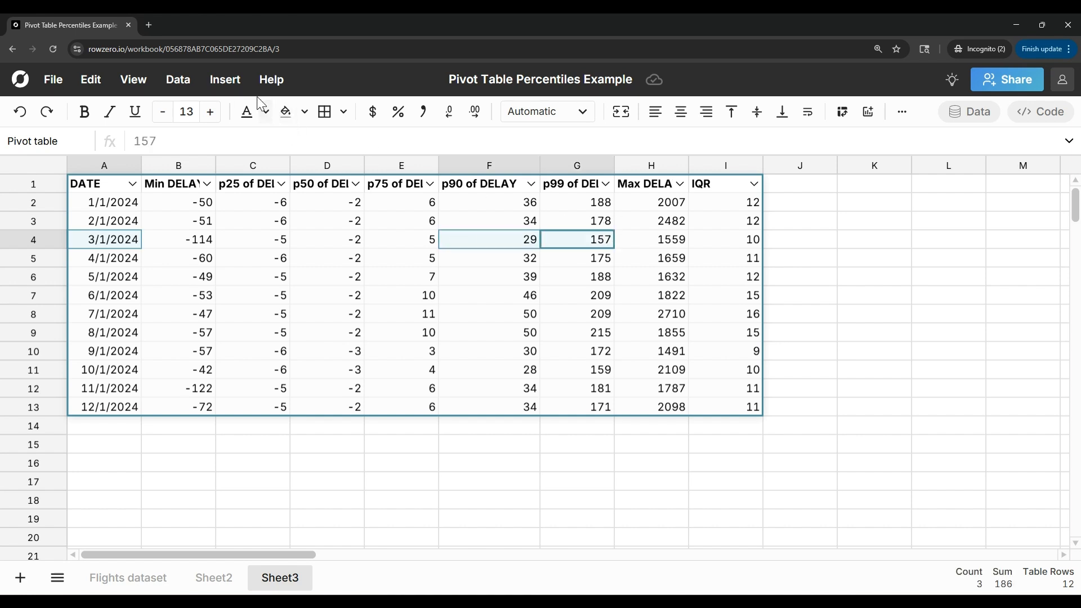
pyautogui.click(214, 85)
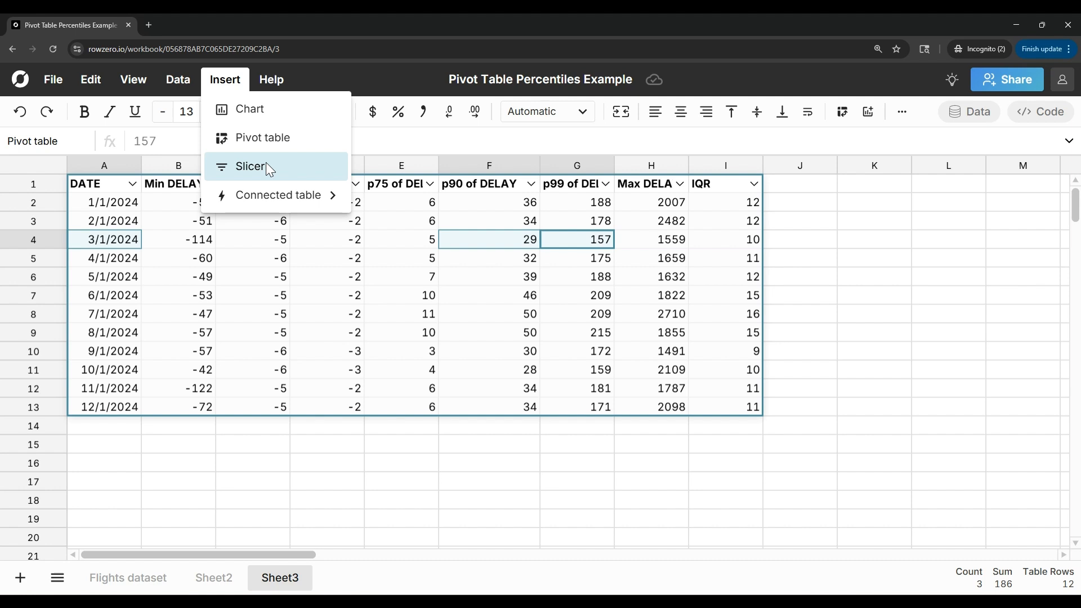
pyautogui.click(261, 110)
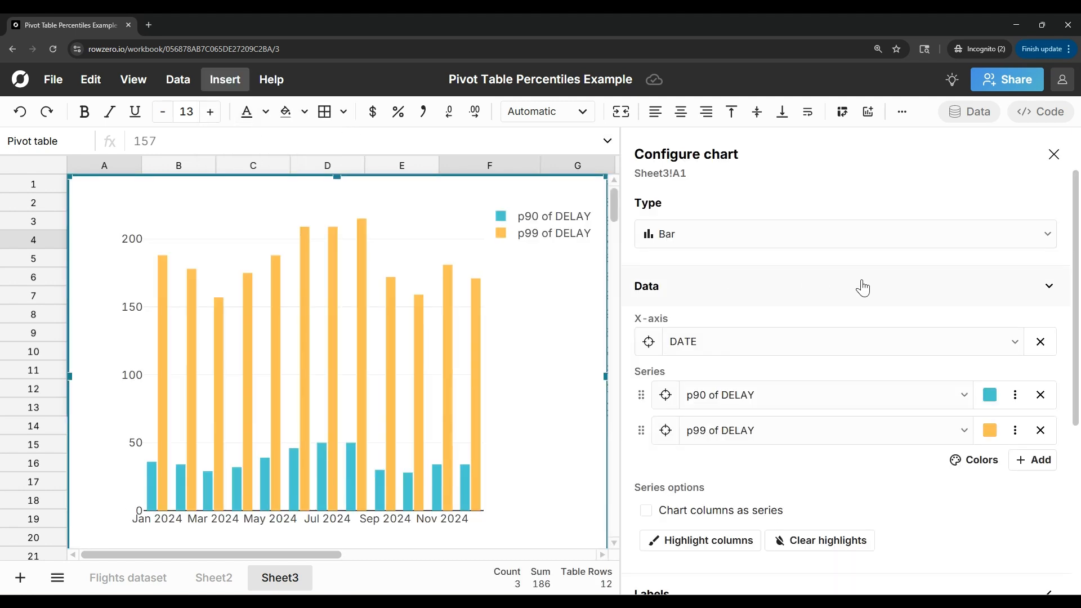
# Title the chart "Flight Delays", close its configuration, and shrink it to sit over columns B to F from about row 8 down
pyautogui.scroll(-5, 891, 432)
pyautogui.click(768, 335)
pyautogui.click(760, 373)
pyautogui.write('Flight')
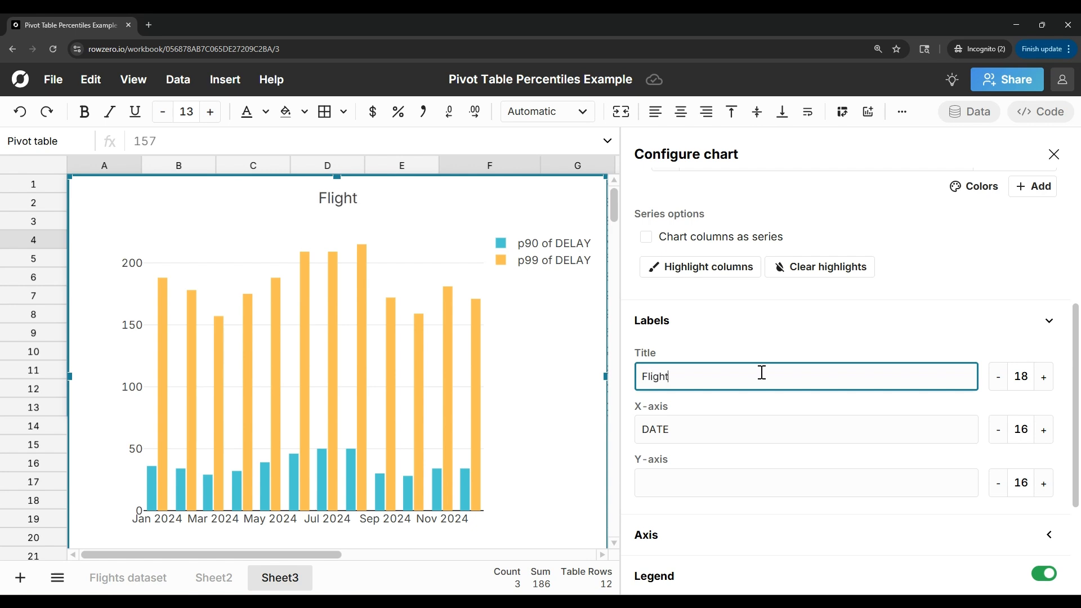
pyautogui.write(' Delays')
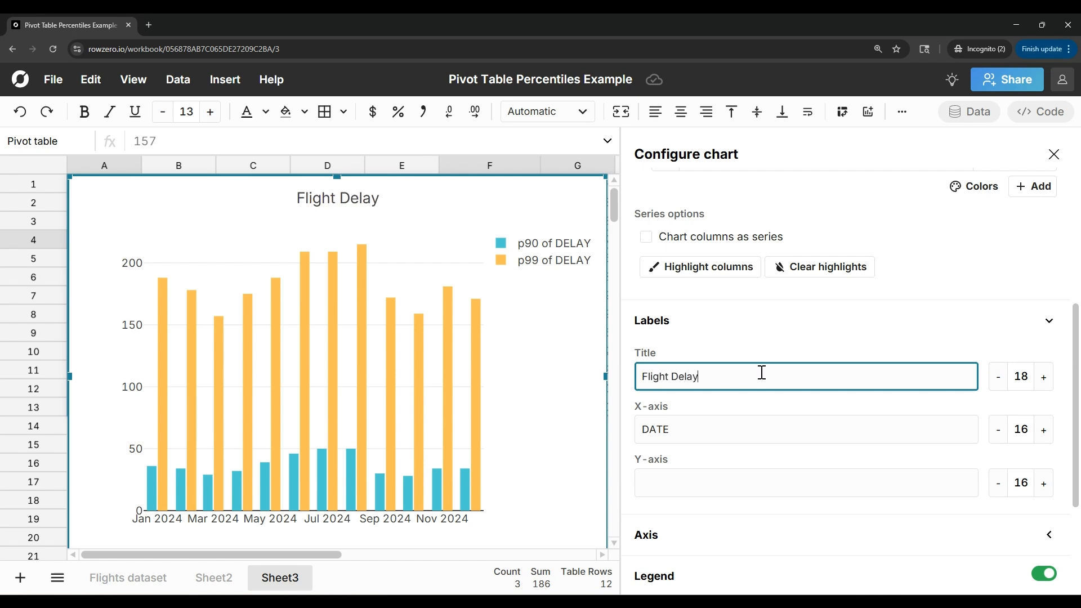
pyautogui.click(1052, 155)
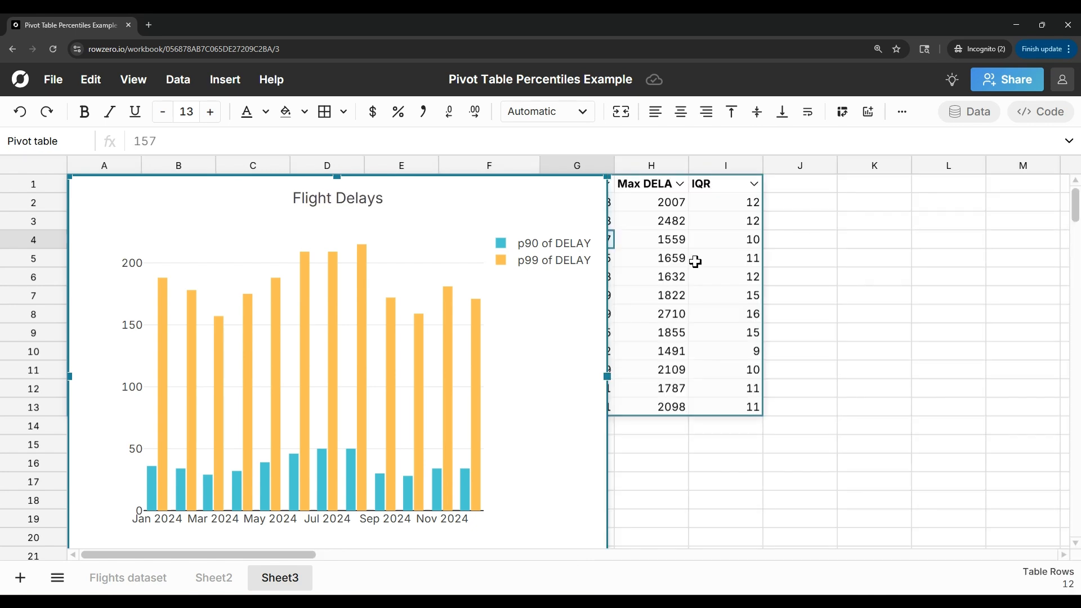
pyautogui.moveTo(607, 176); pyautogui.dragTo(453, 361)
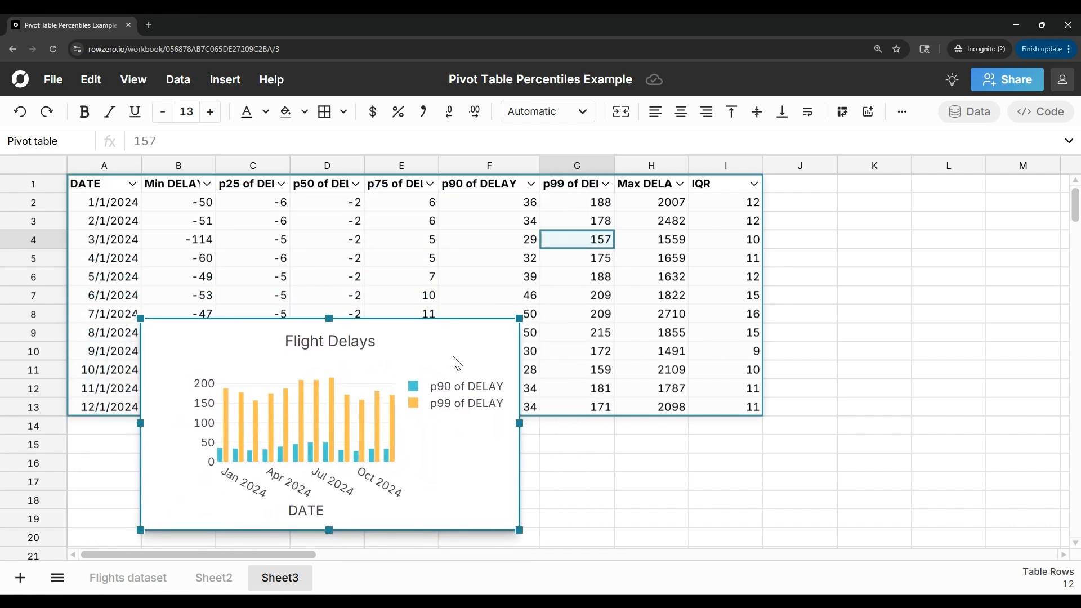
# Filter the pivot table to CRS_DEP_TIME less than 1200 and close the pivot configuration
pyautogui.click(304, 261)
pyautogui.scroll(-1, 805, 504)
pyautogui.scroll(-3, 806, 504)
pyautogui.click(918, 571)
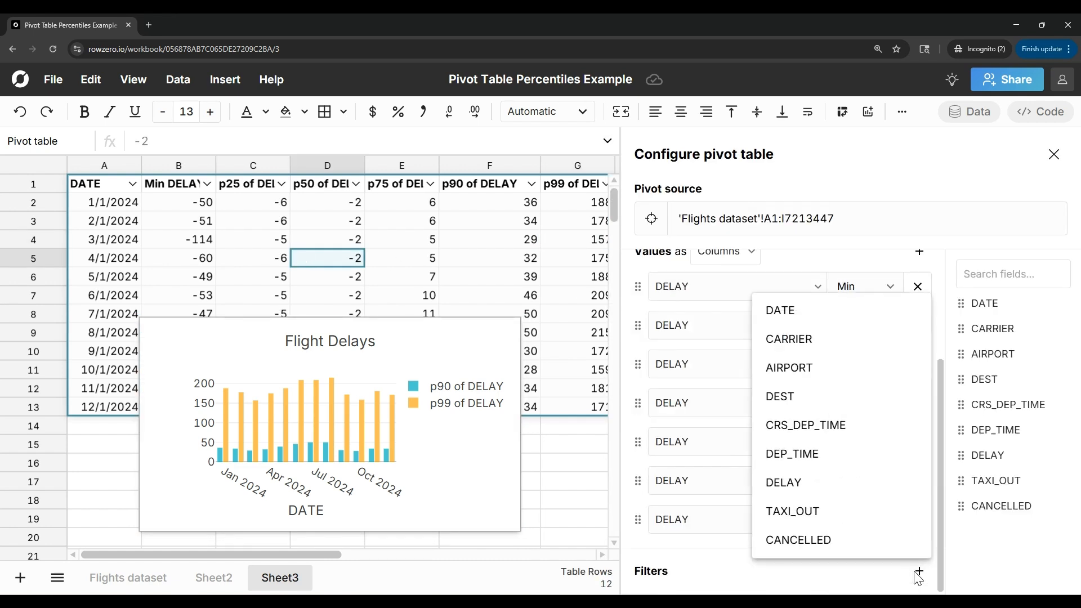
pyautogui.click(832, 425)
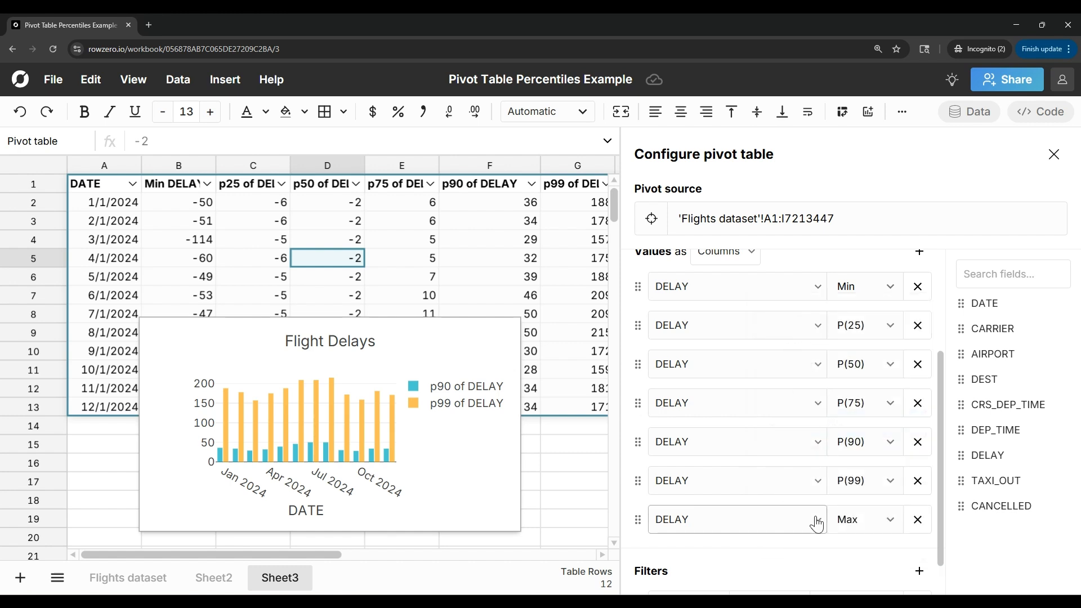
pyautogui.click(791, 562)
pyautogui.click(753, 504)
pyautogui.click(834, 561)
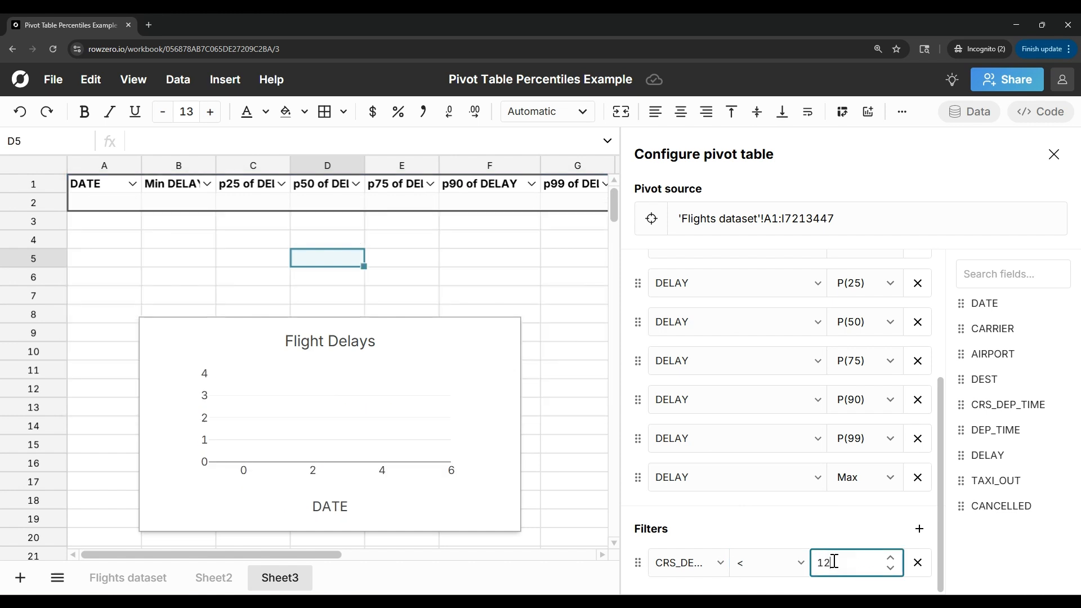
pyautogui.write('20')
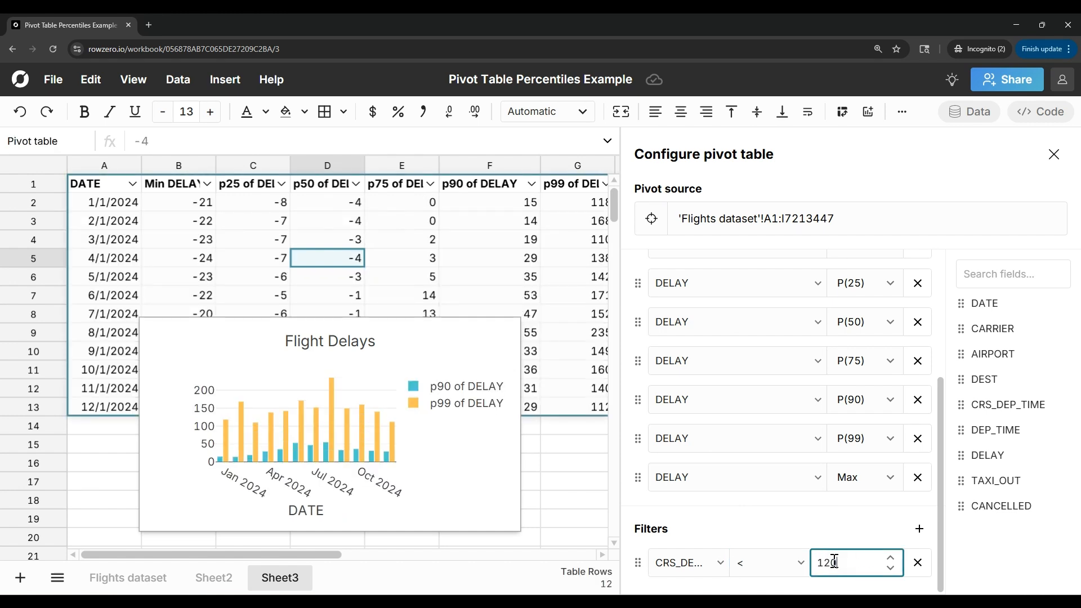
pyautogui.write('0')
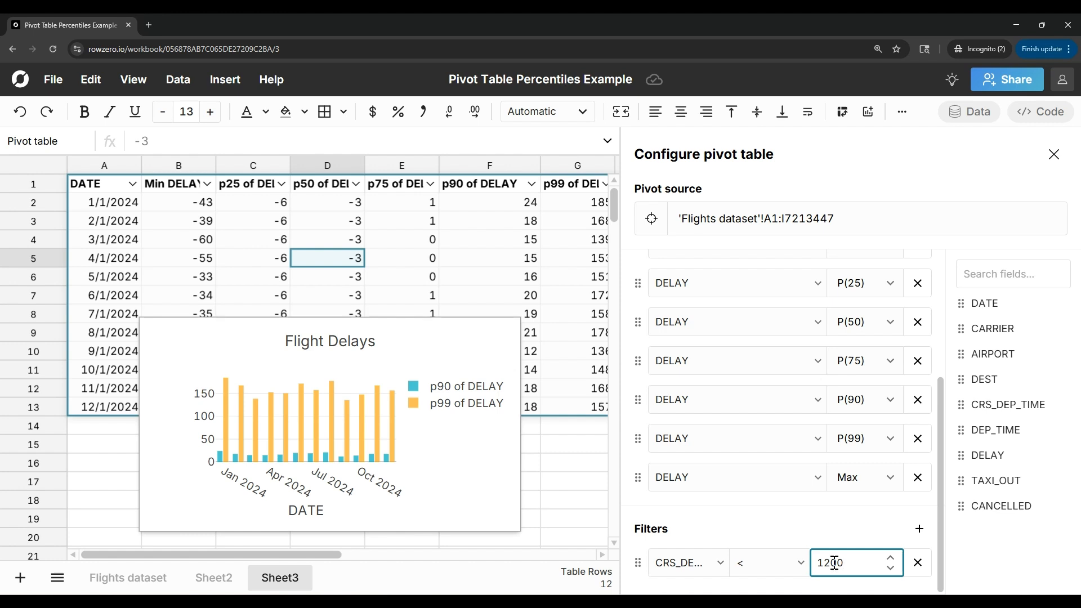
pyautogui.scroll(4, 805, 457)
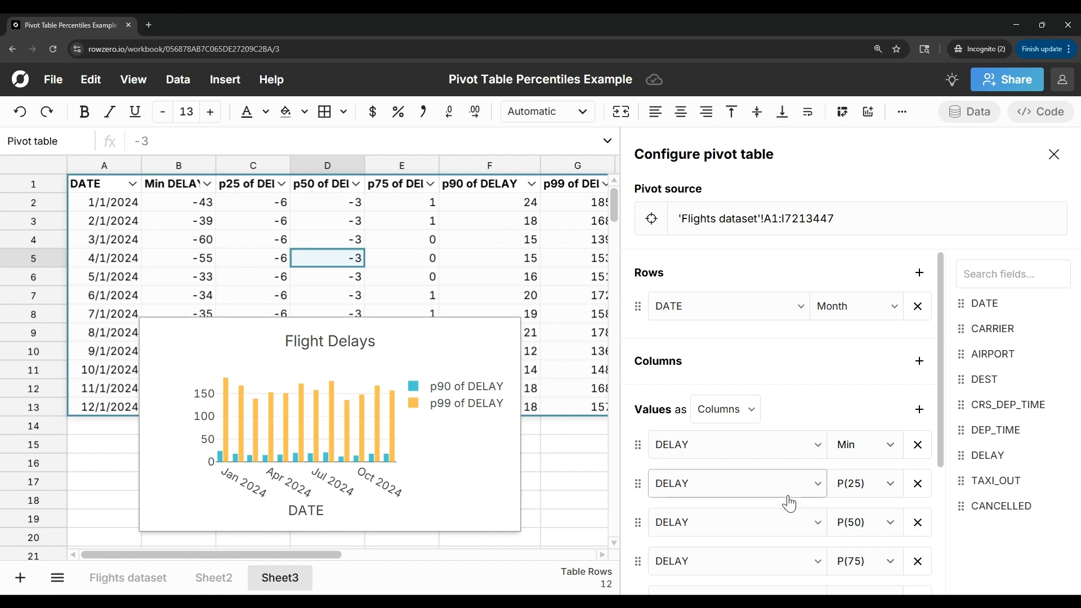
pyautogui.scroll(-3, 786, 502)
pyautogui.click(1053, 154)
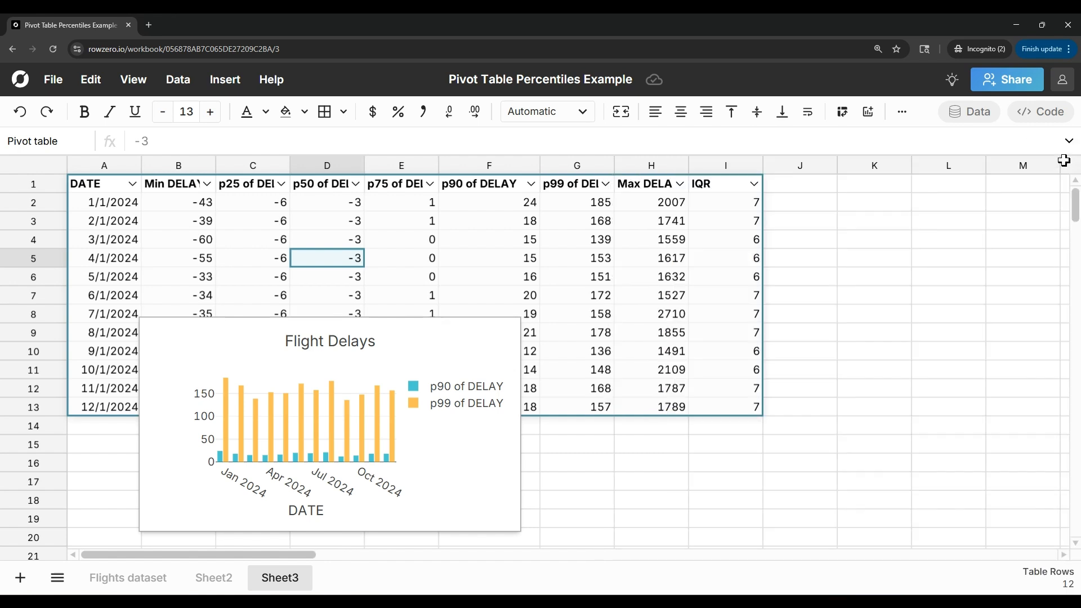
# Enter the percentile values 1, .99, .95, .50 and .33 down cells H17 to H21, below the pivot table
pyautogui.scroll(-2, 628, 526)
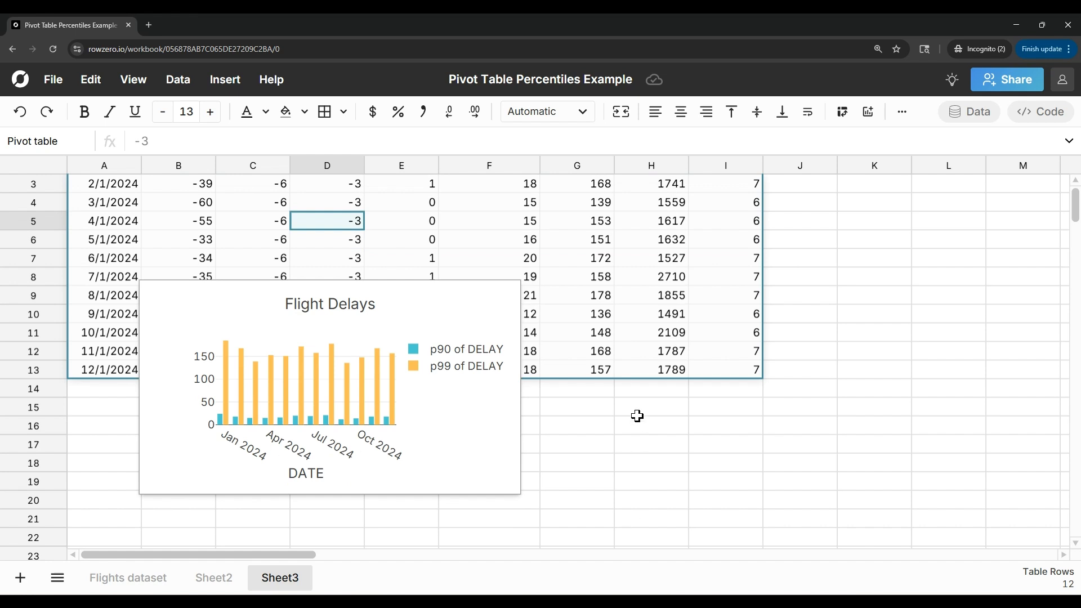
pyautogui.click(633, 444)
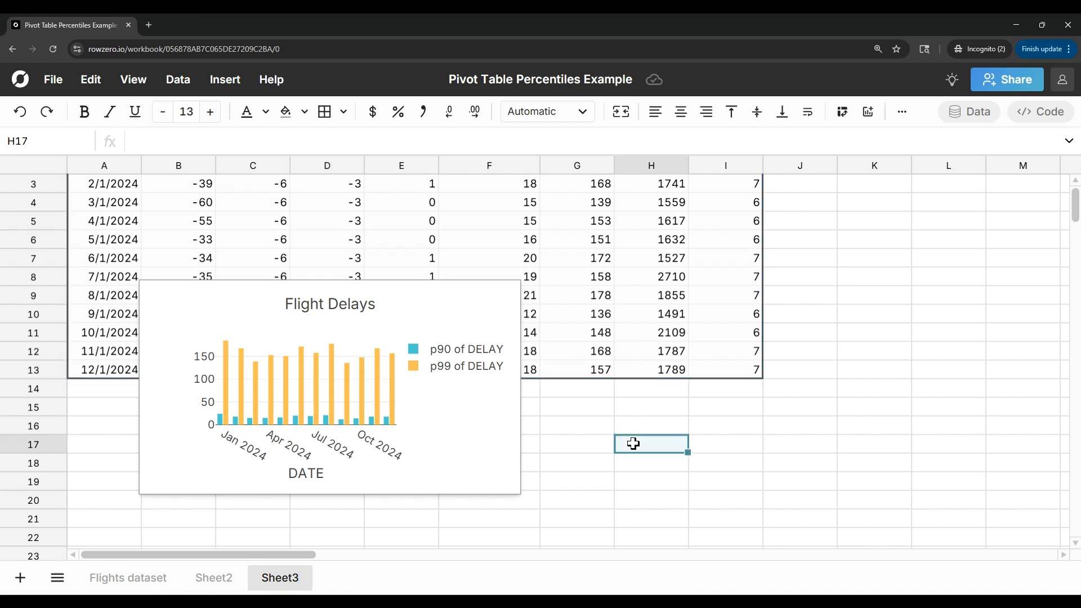
pyautogui.write('1')
pyautogui.press('Return')
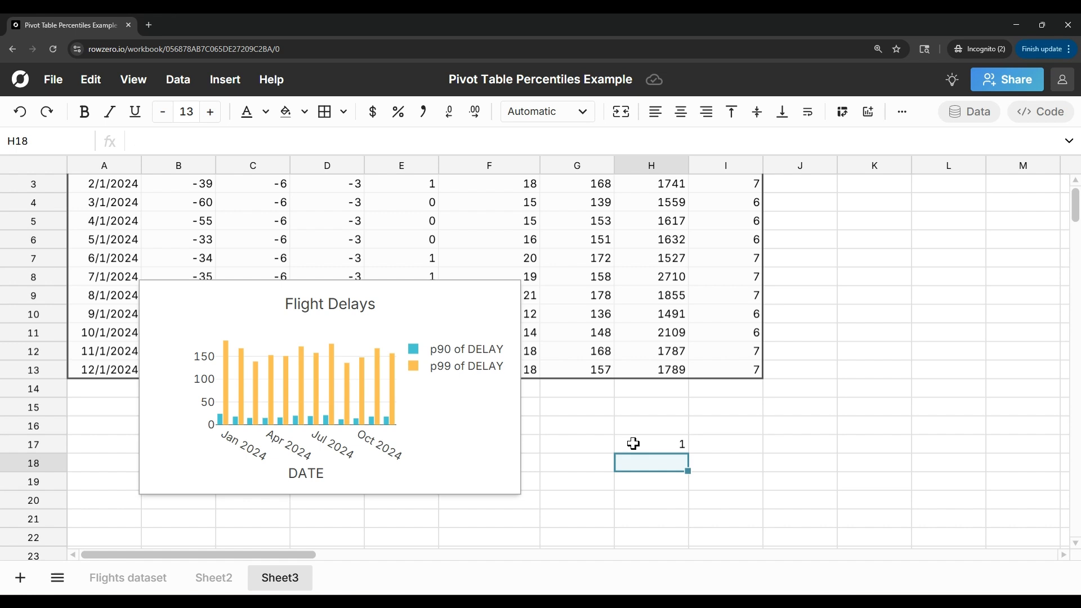
pyautogui.write('.99')
pyautogui.press('Return')
pyautogui.write('.95')
pyautogui.press('Return')
pyautogui.write('.50')
pyautogui.press('Return')
pyautogui.write('.33')
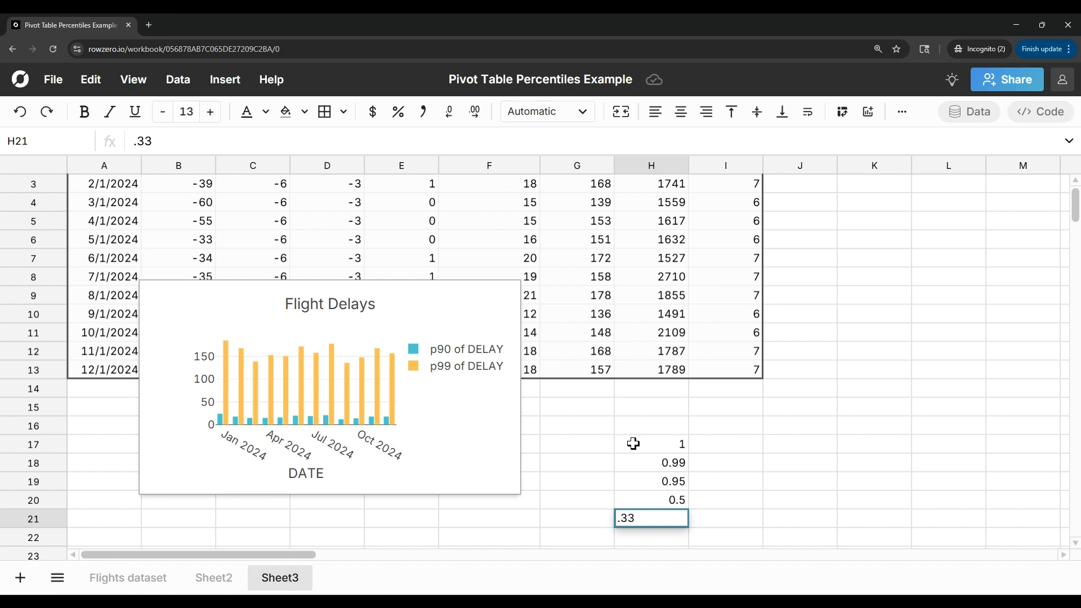
# In I17, enter a PERCENTILE formula using the DELAY column G:G of 'Flights dataset' and the percentile in H17
pyautogui.click(727, 445)
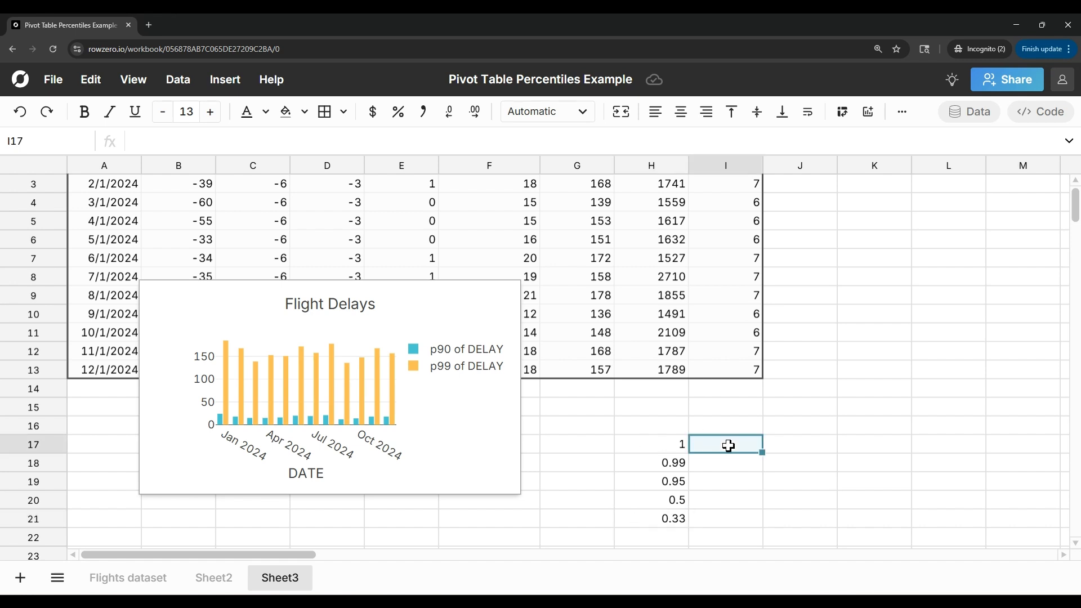
pyautogui.write('=perce')
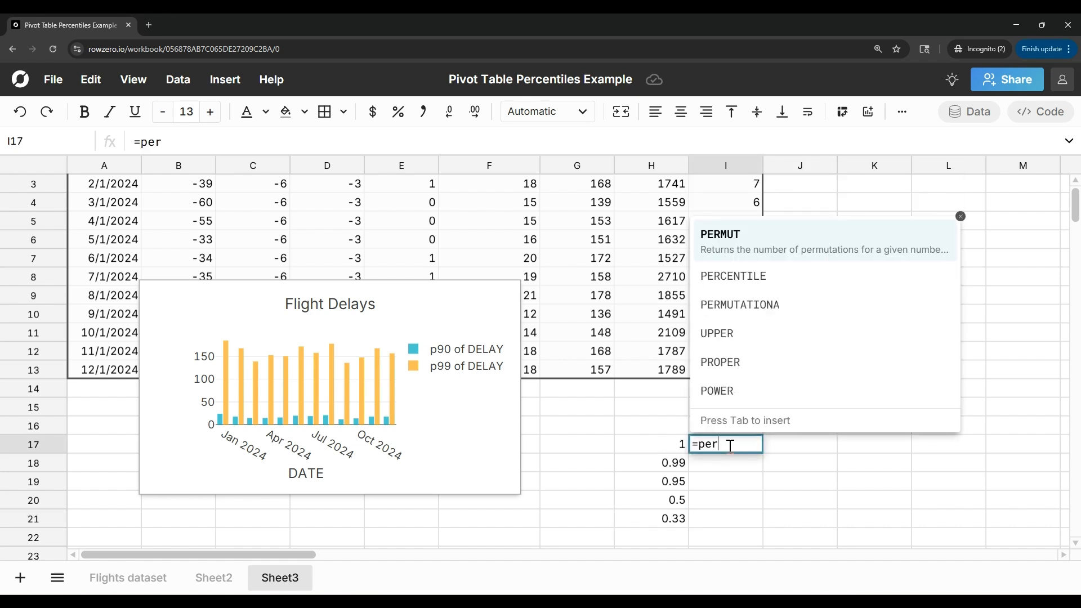
pyautogui.press('Tab')
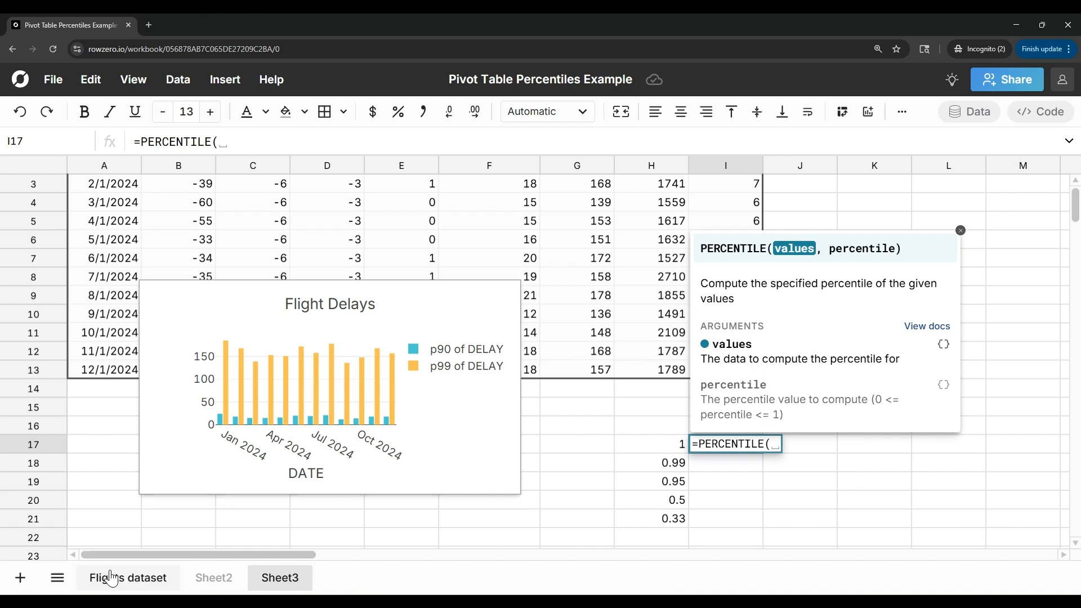
pyautogui.click(109, 576)
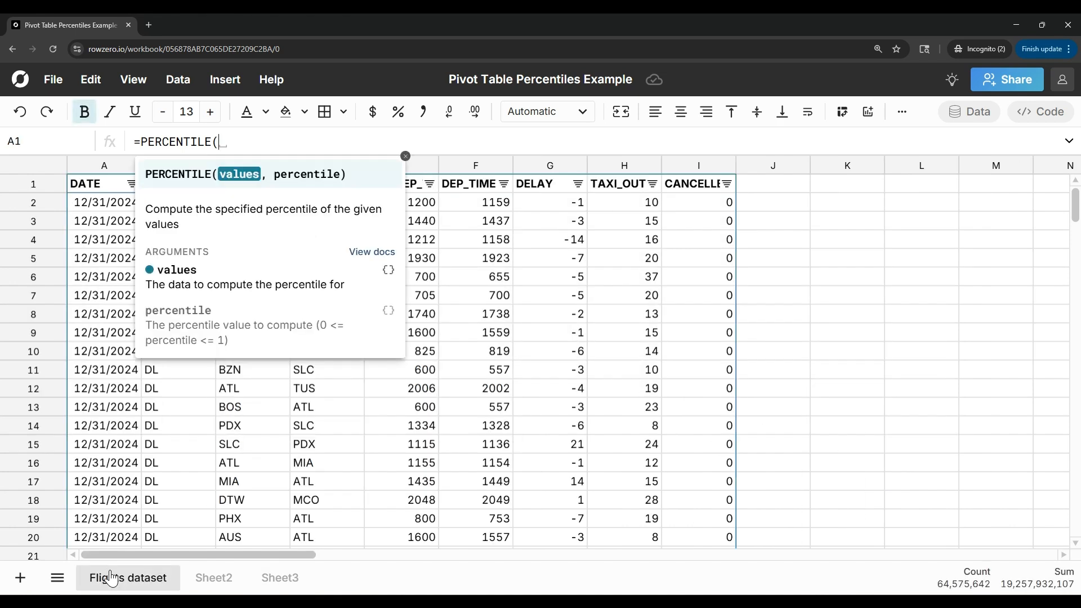
pyautogui.click(536, 167)
pyautogui.write(',')
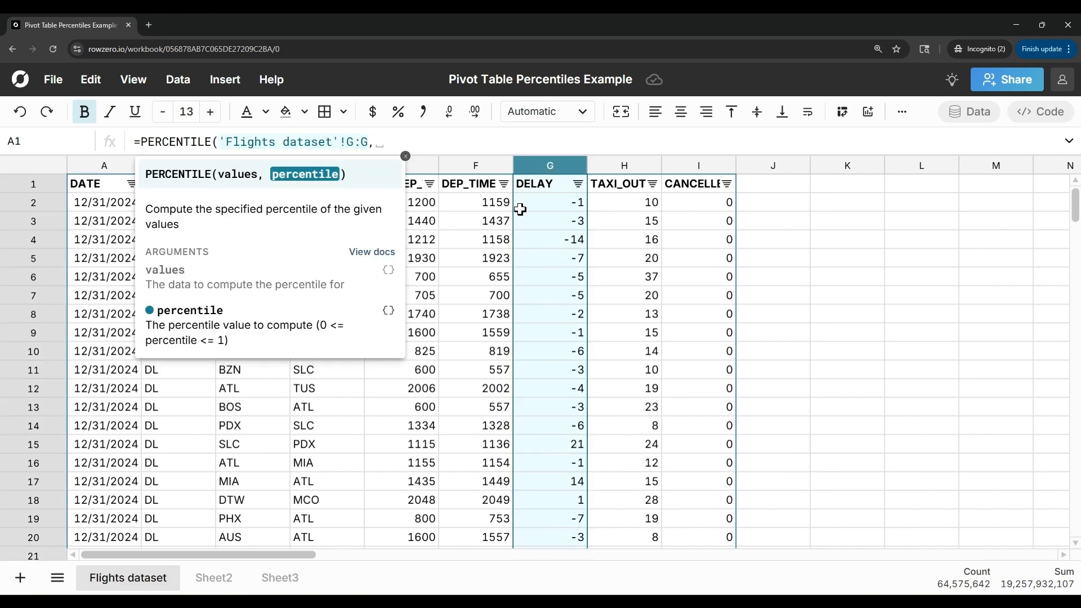
pyautogui.click(280, 577)
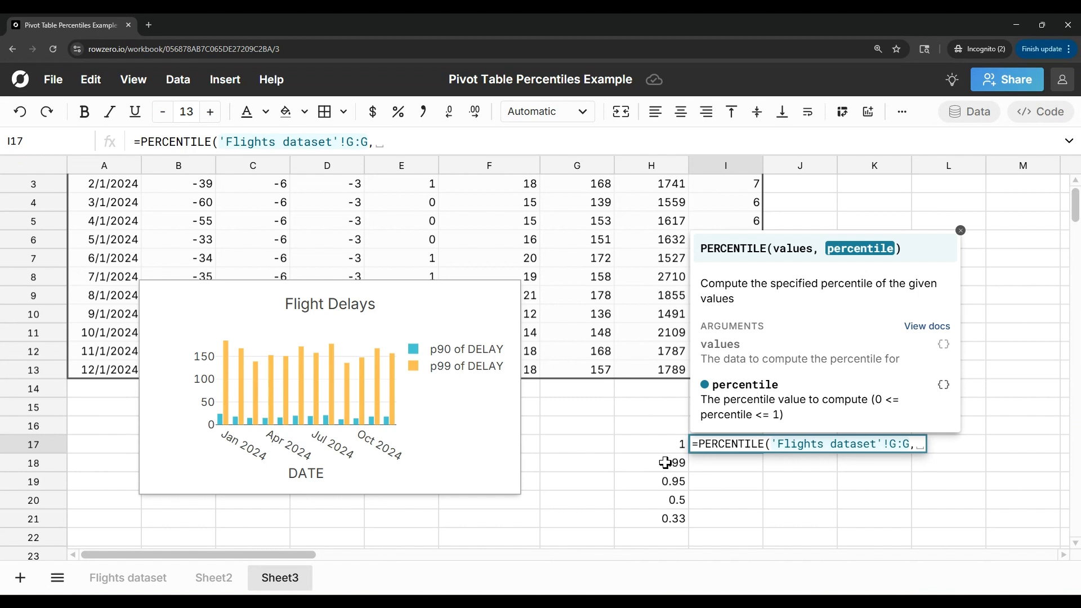
pyautogui.click(674, 448)
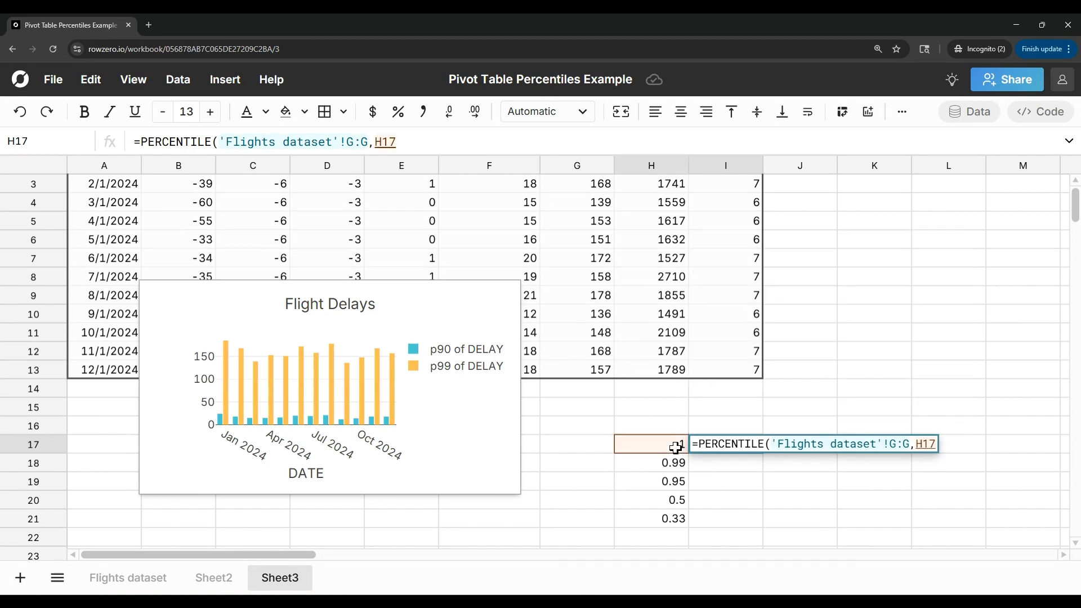
pyautogui.press('Return')
# Fill the PERCENTILE formula from I17 down alongside the remaining percentile values in column H
pyautogui.click(727, 445)
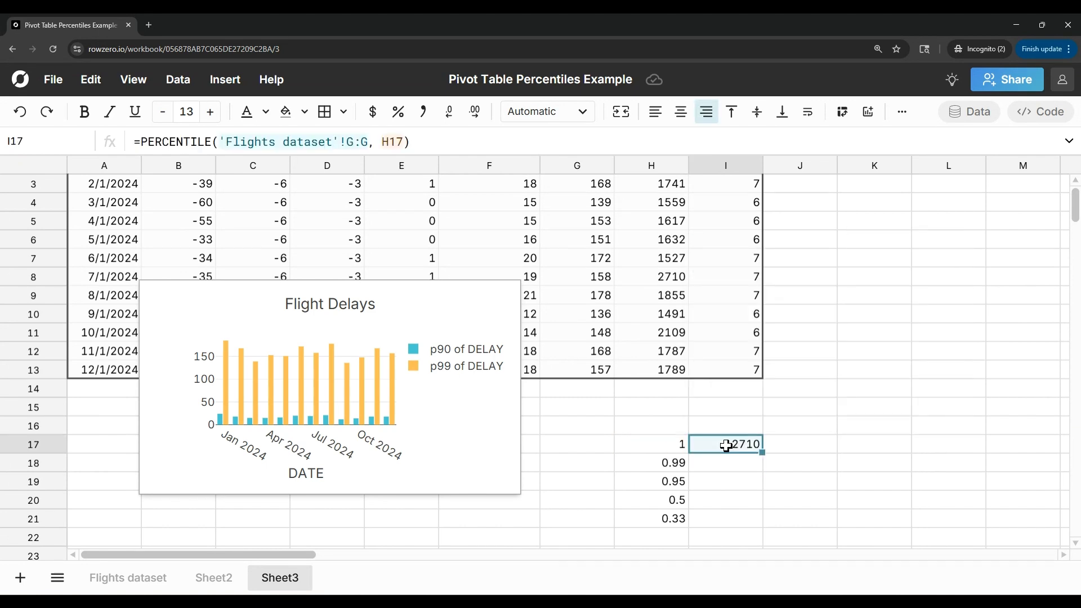
pyautogui.doubleClick(762, 452)
pyautogui.scroll(-1, 739, 493)
pyautogui.scroll(3, 743, 478)
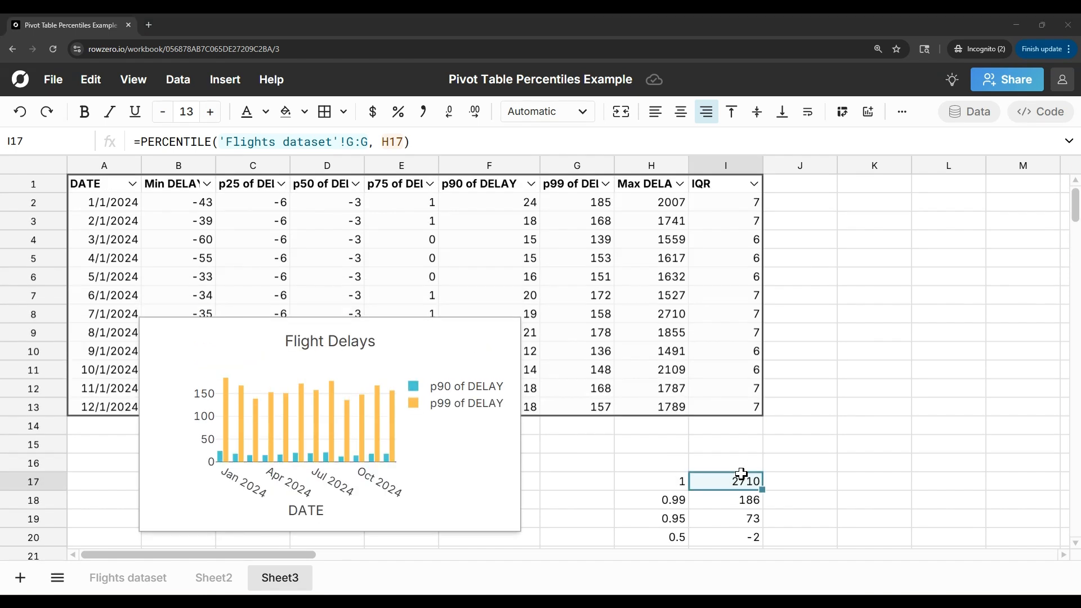